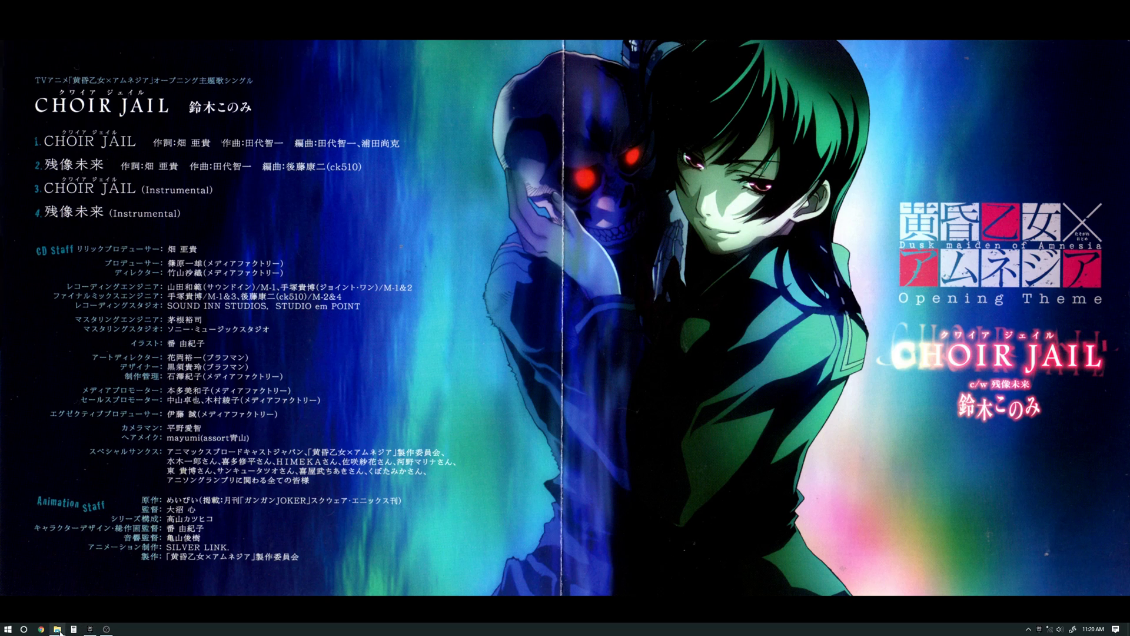
# Browse the Unreal Projects folder and the computer's drives in File Explorer, then minimize it.
pyautogui.click(65, 589)
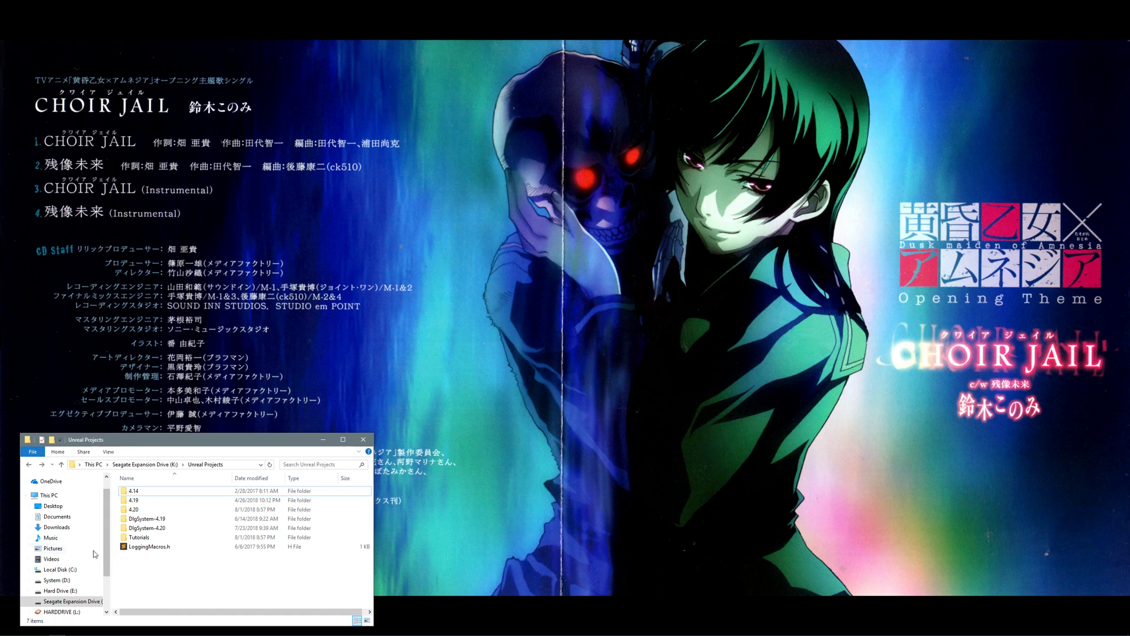
pyautogui.click(66, 497)
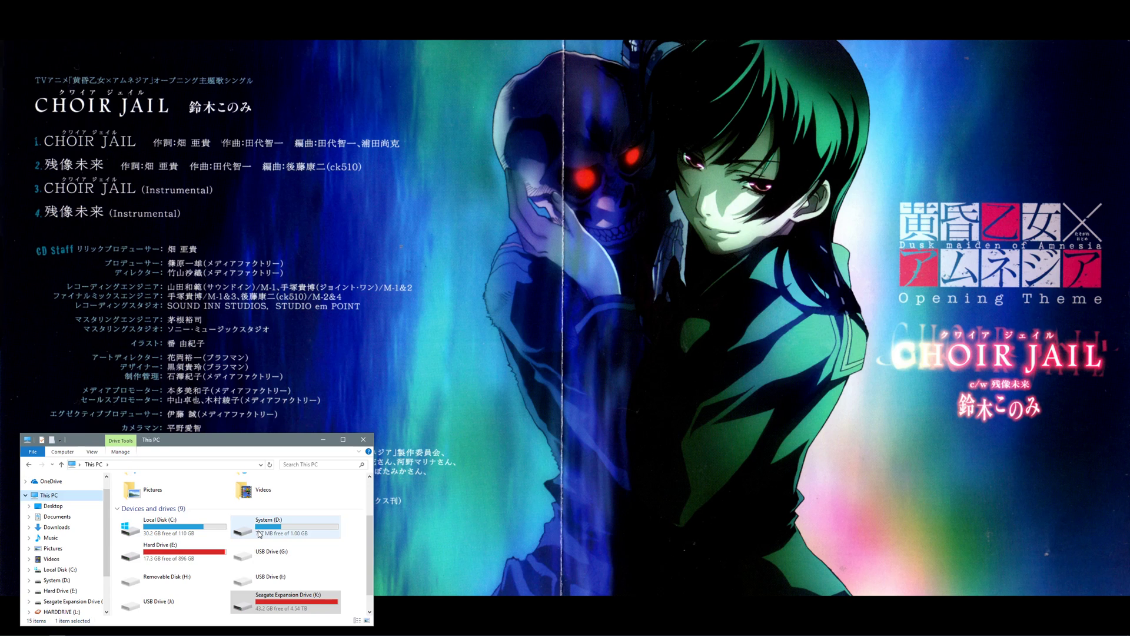
pyautogui.scroll(-1, 259, 534)
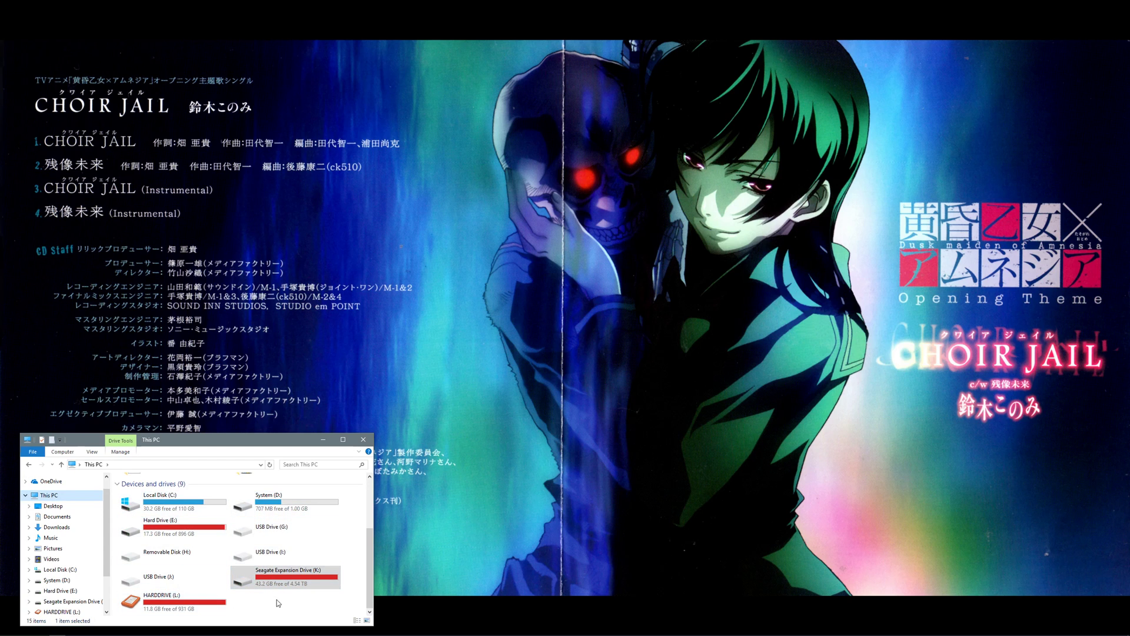
pyautogui.click(27, 465)
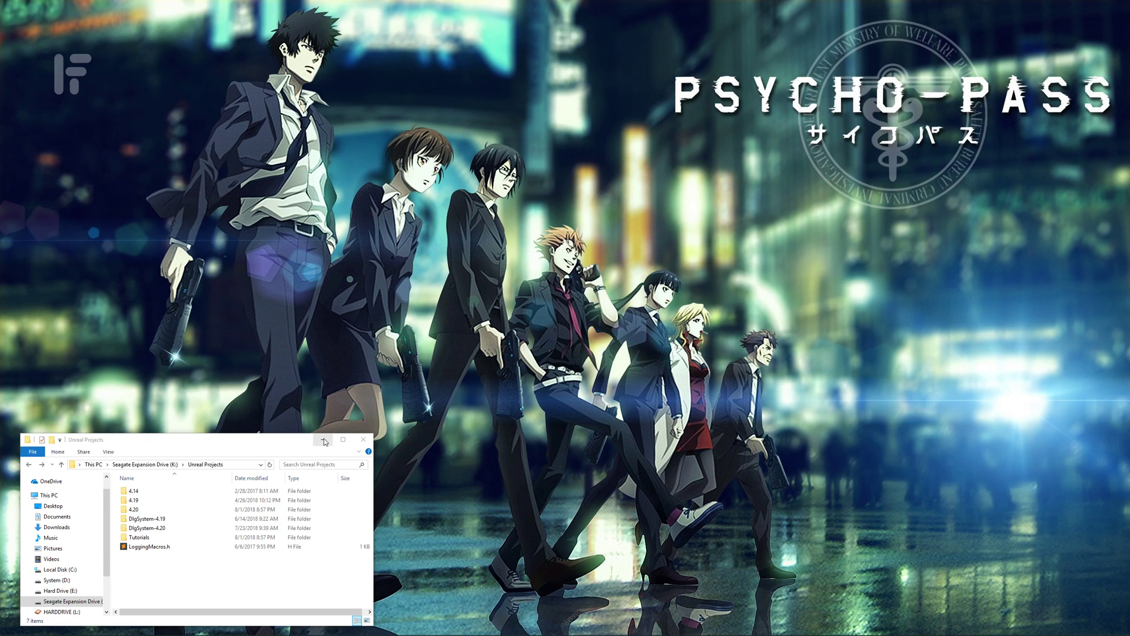
pyautogui.click(323, 439)
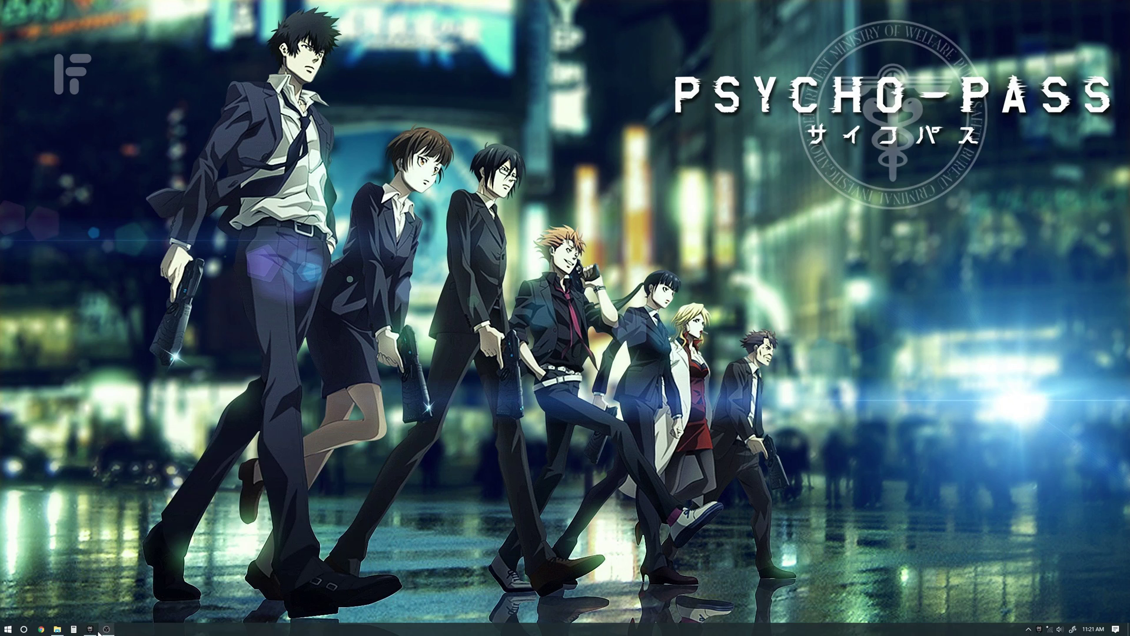
# Launch Unreal Engine 4.20.1 and create a Blank project named VN, minimizing the launcher.
pyautogui.click(101, 628)
pyautogui.scroll(3, 345, 400)
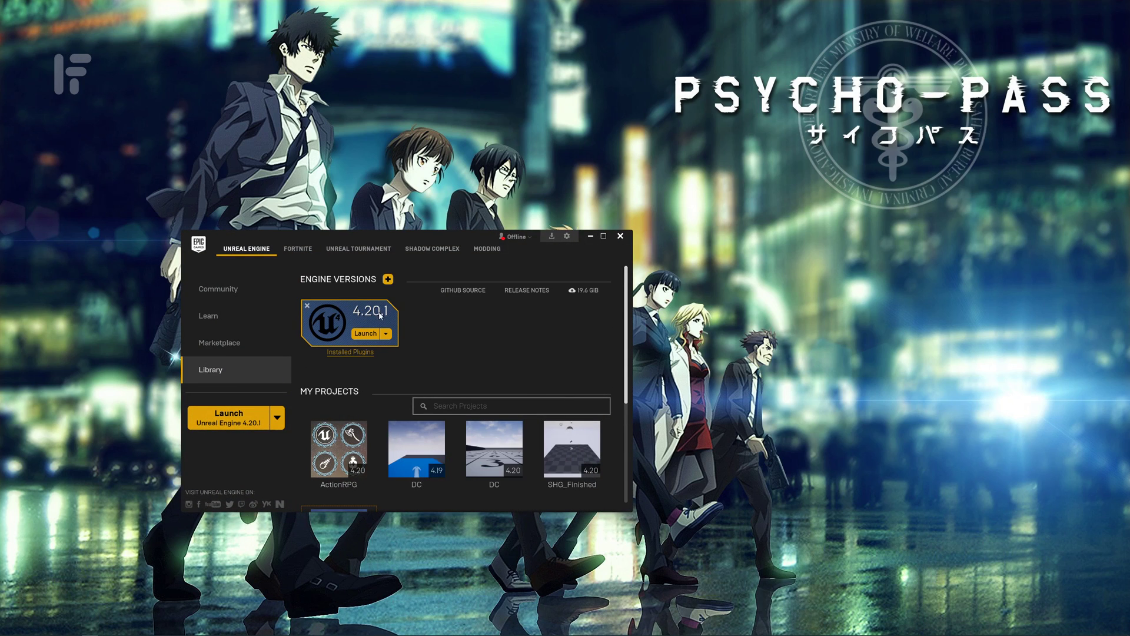
pyautogui.click(367, 333)
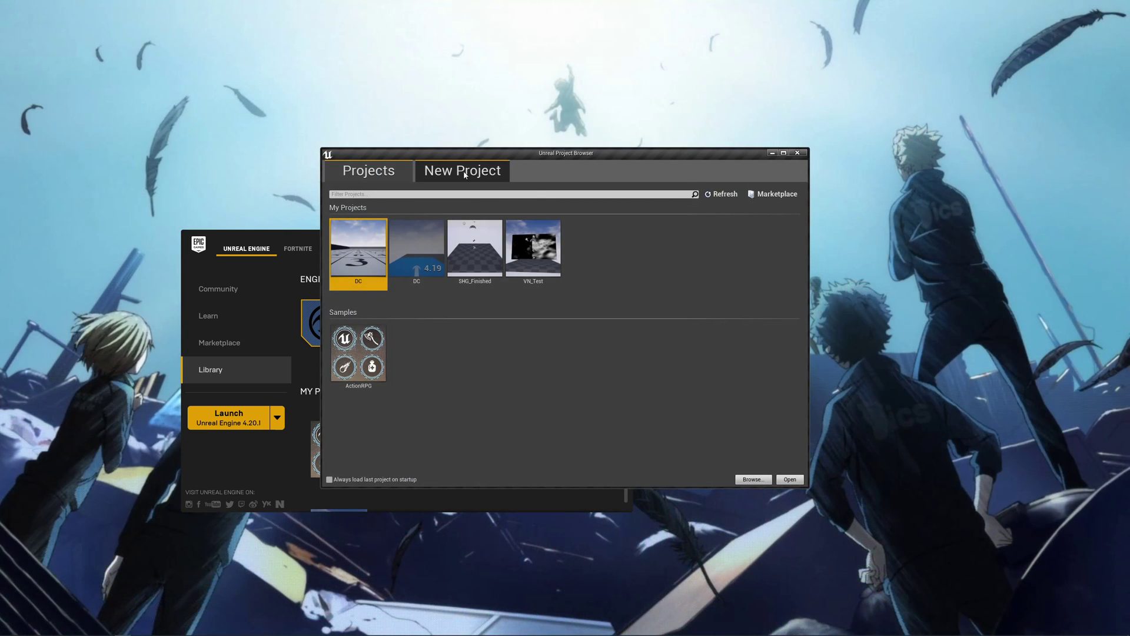
pyautogui.click(464, 175)
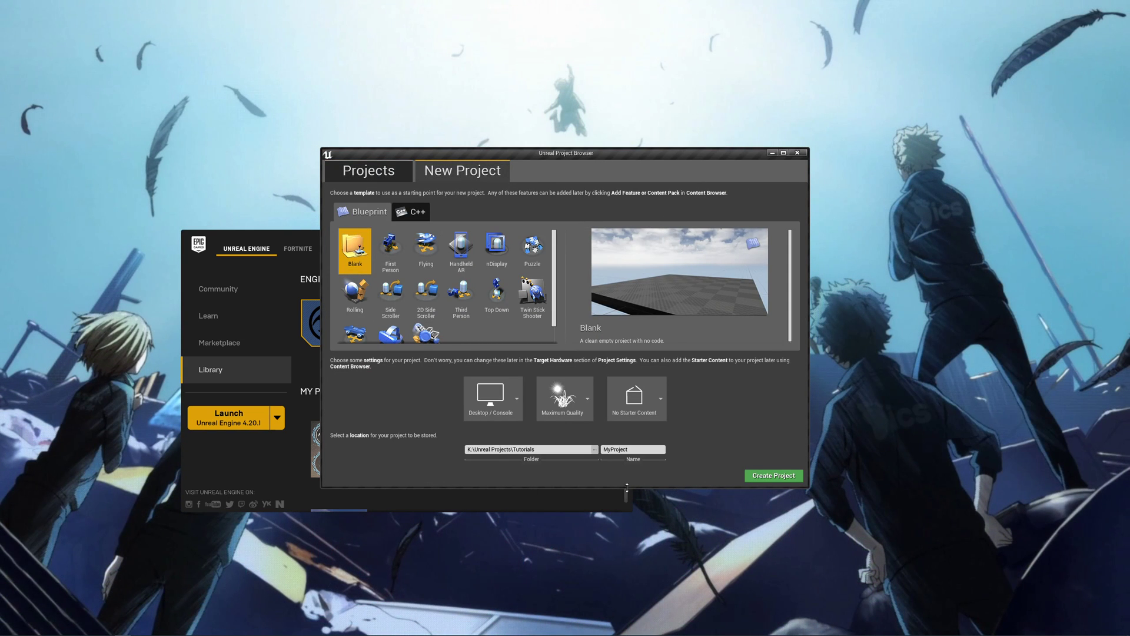
pyautogui.click(652, 449)
pyautogui.write('VN')
pyautogui.click(759, 473)
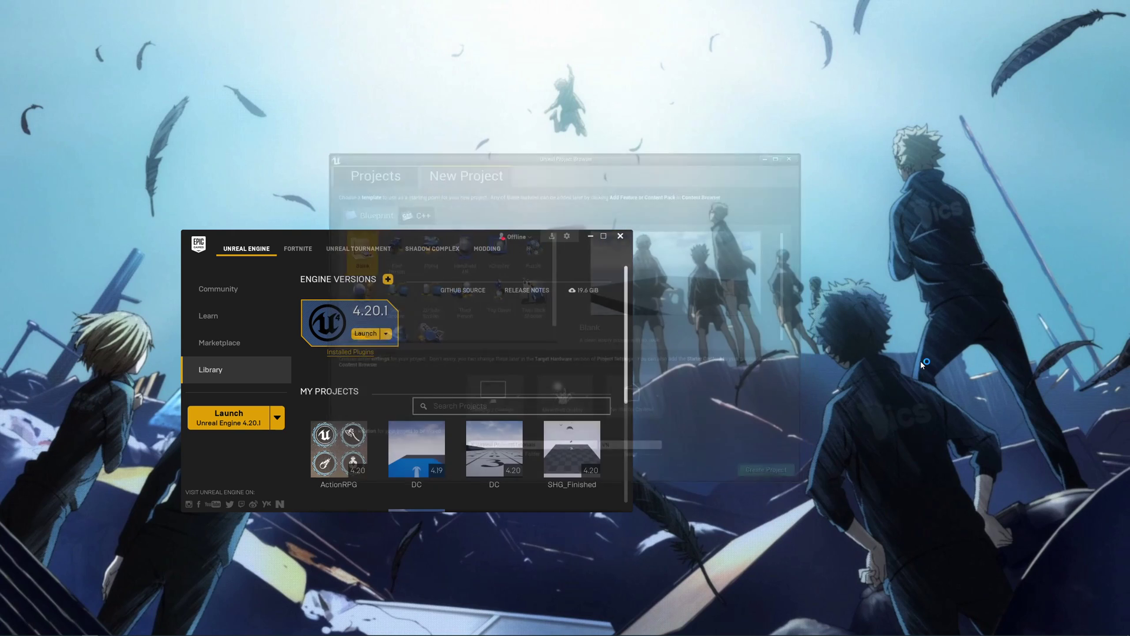
pyautogui.click(591, 236)
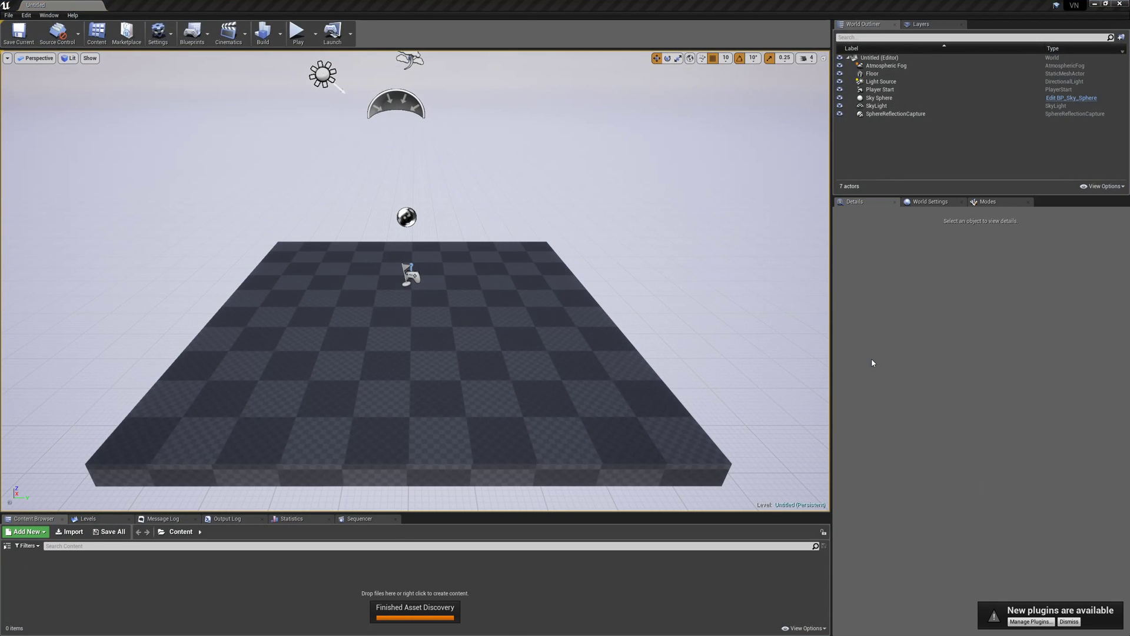
# Show and narrow the Content Browser folder tree, then open Edit > Editor Preferences.
pyautogui.click(7, 545)
pyautogui.moveTo(208, 580); pyautogui.dragTo(132, 581)
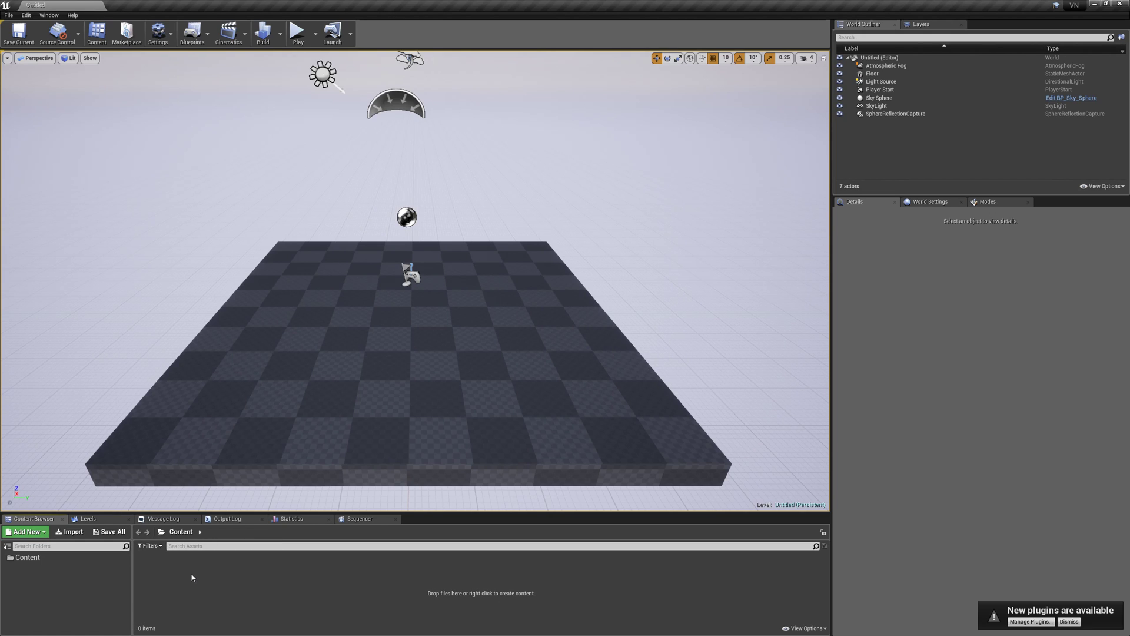
pyautogui.click(26, 15)
pyautogui.click(58, 131)
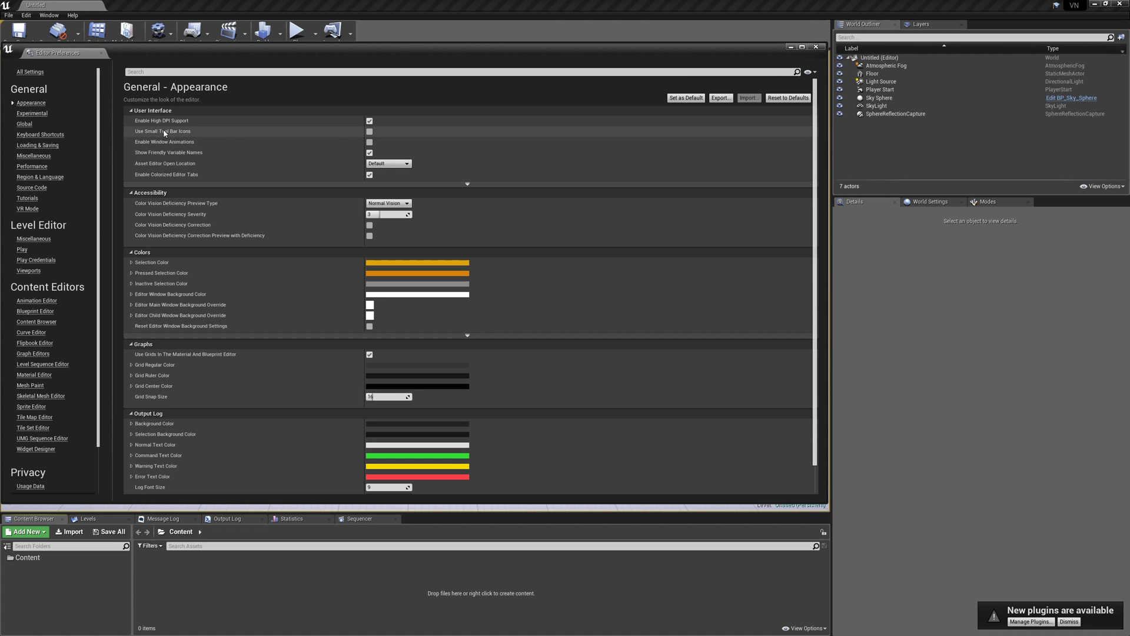
# Check Use Small Tool Bar Icons, Enable Window Animations, and Performance's Show Frame Rate and Memory.
pyautogui.click(24, 15)
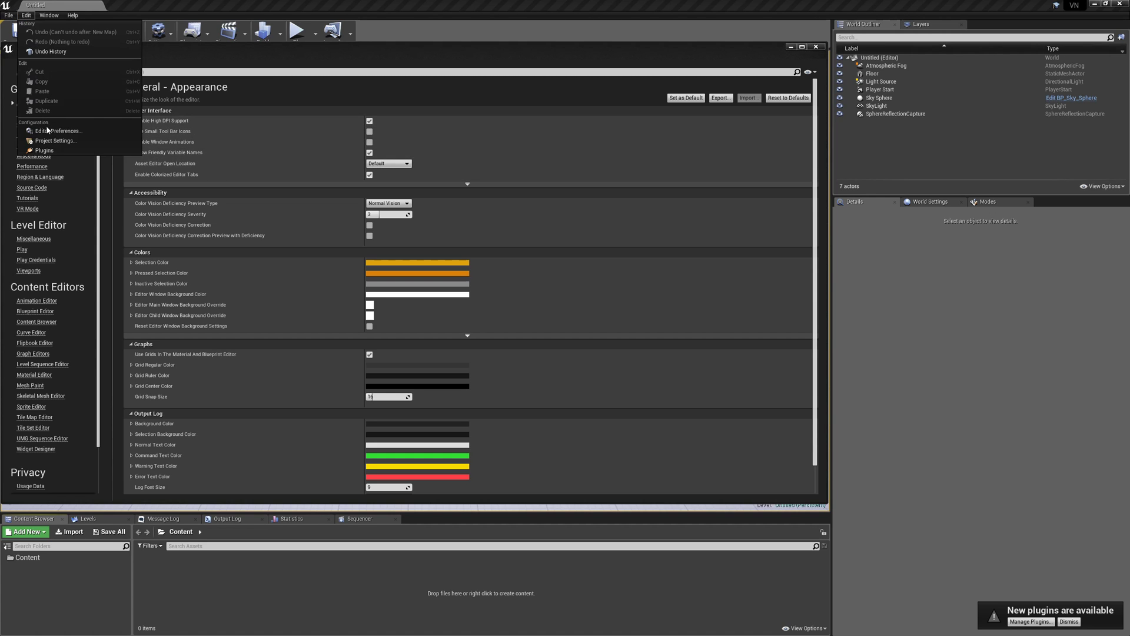
pyautogui.click(255, 52)
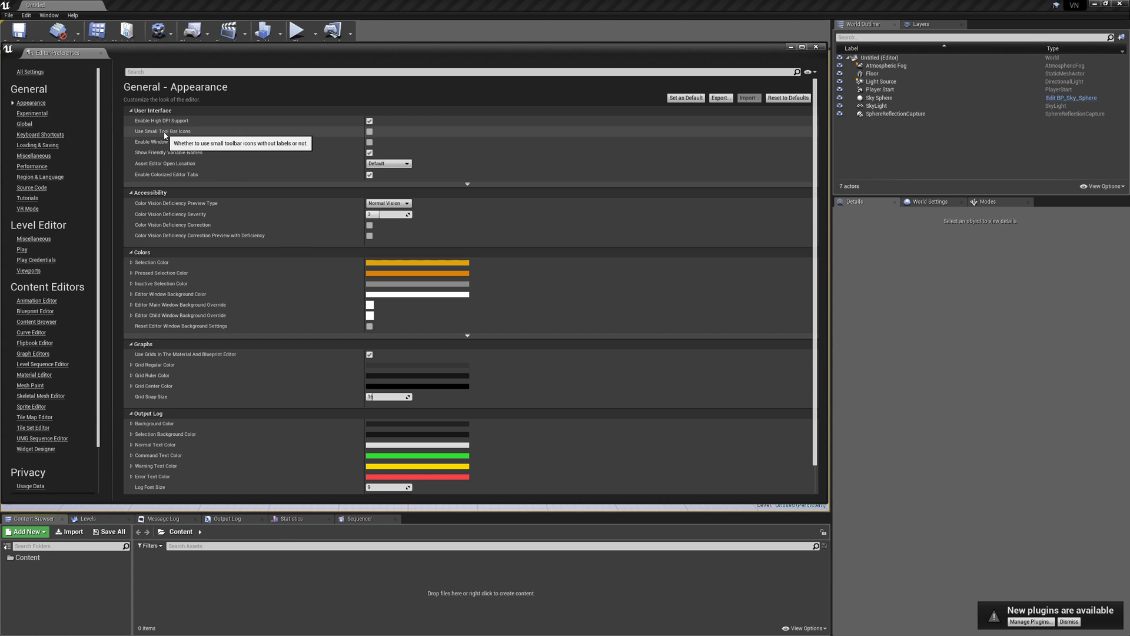
pyautogui.click(369, 131)
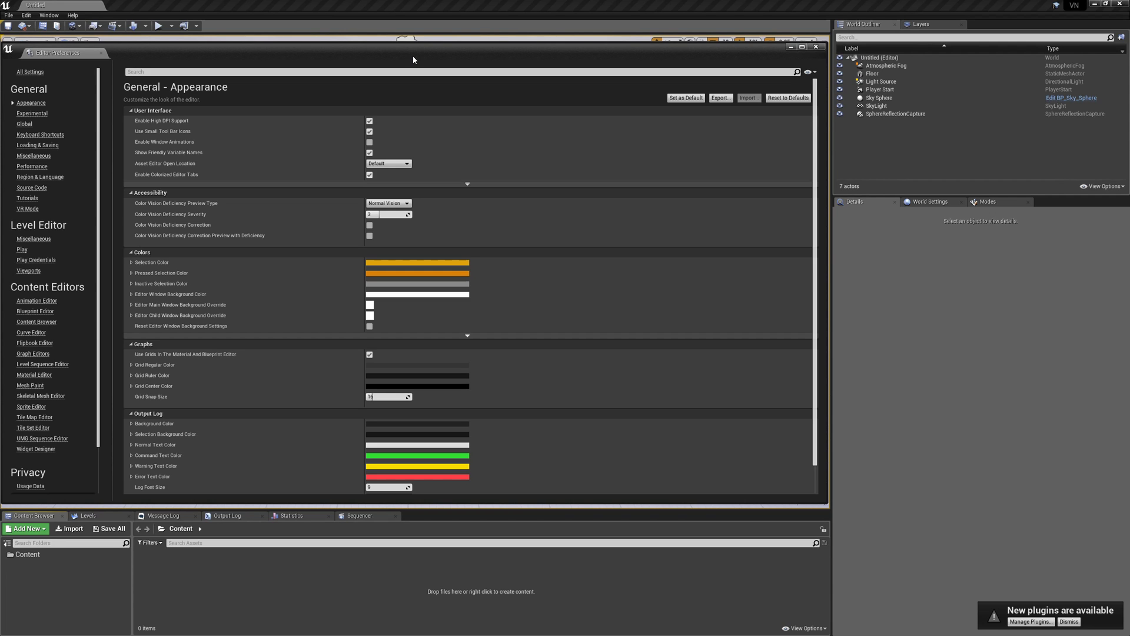
pyautogui.click(369, 141)
pyautogui.click(32, 167)
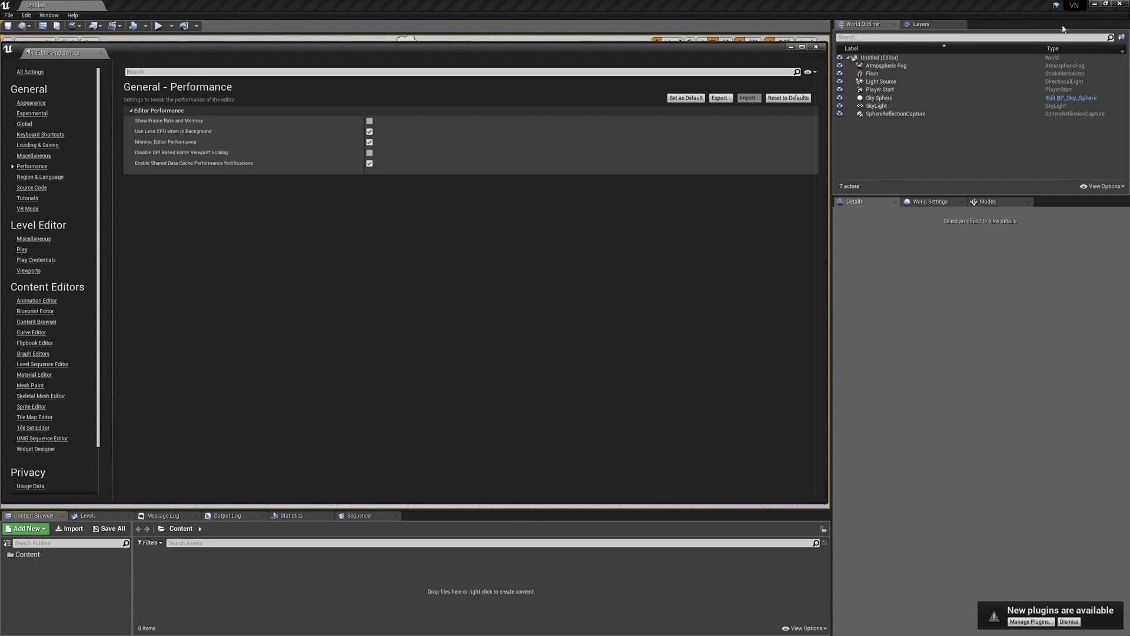
pyautogui.click(369, 121)
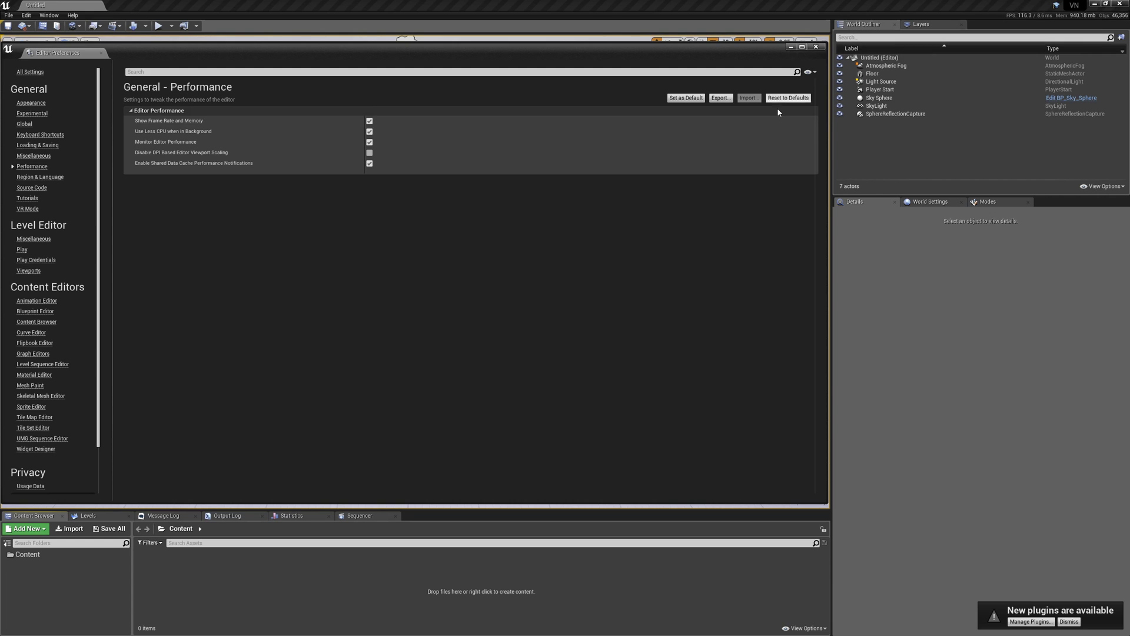
# Save the Performance preferences as the default configuration.
pyautogui.click(690, 99)
pyautogui.click(599, 342)
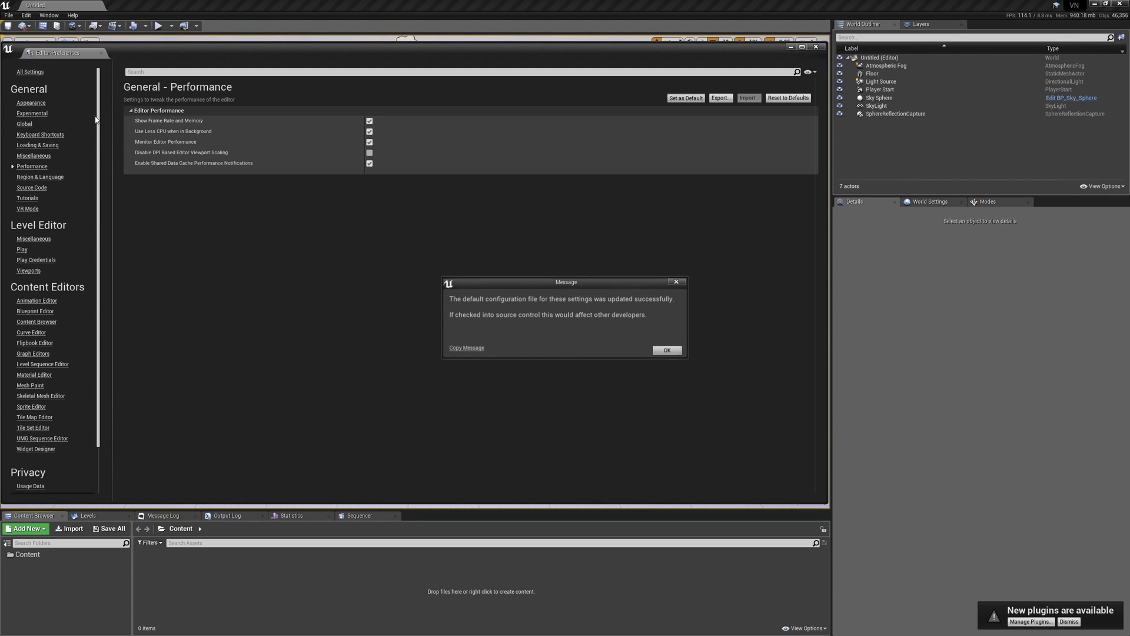
pyautogui.click(668, 352)
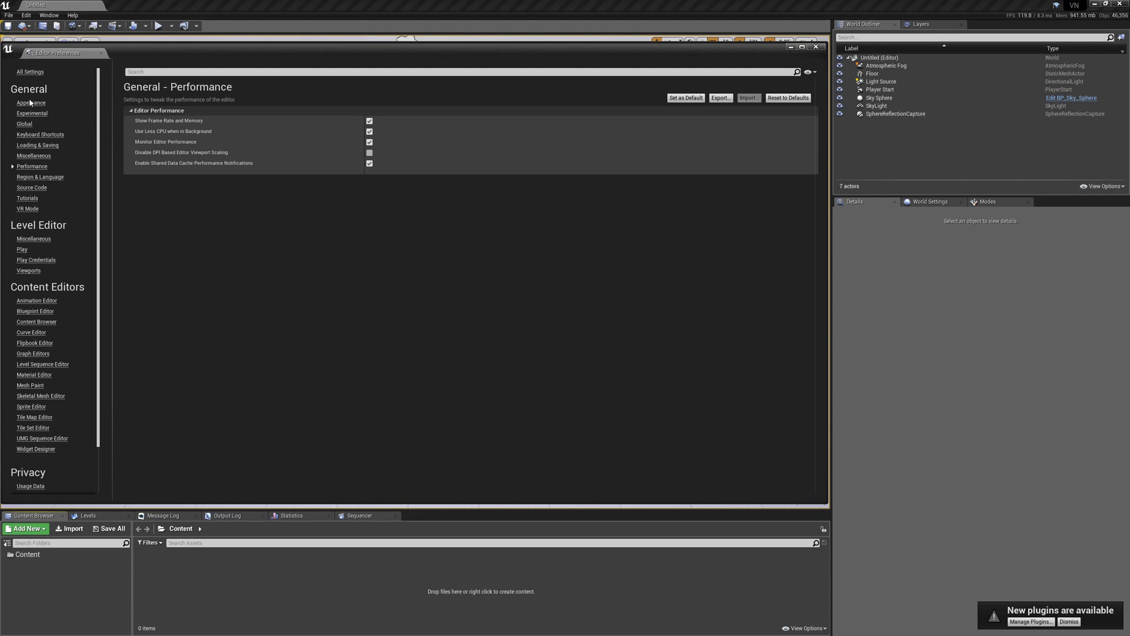
# Save the Appearance preferences as default and show the Output Log.
pyautogui.click(27, 103)
pyautogui.click(693, 98)
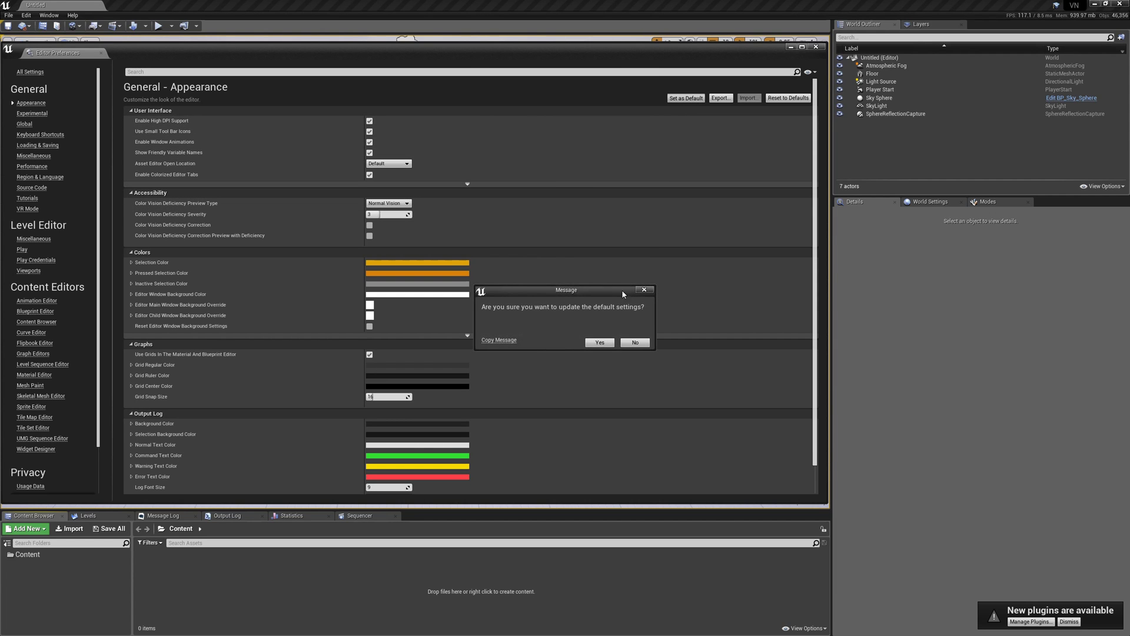
pyautogui.click(599, 341)
pyautogui.click(657, 352)
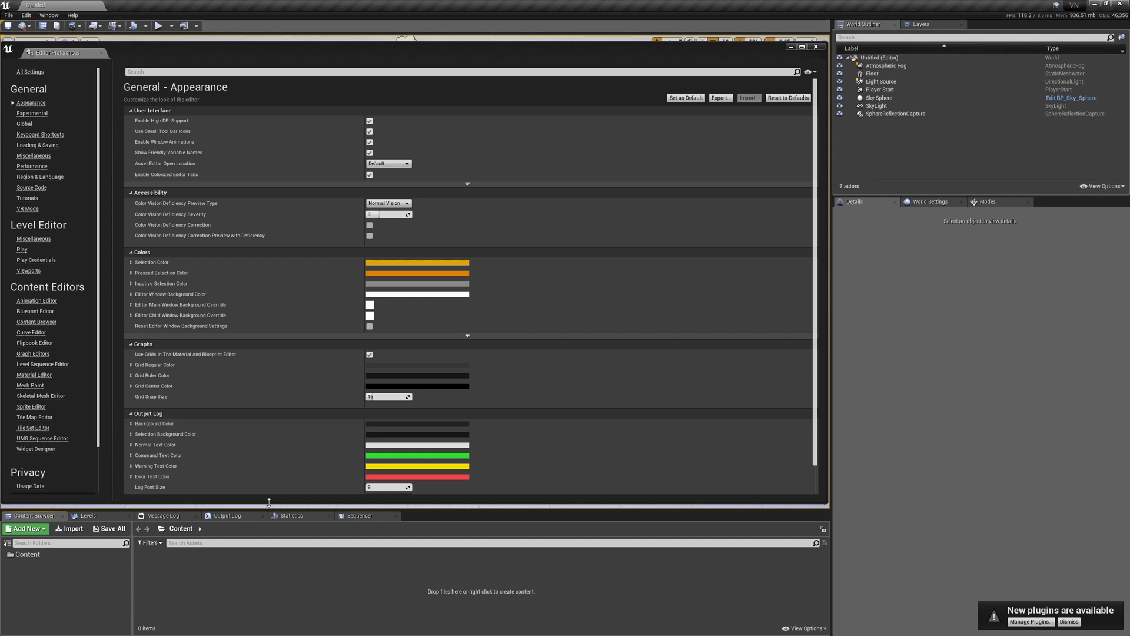
pyautogui.click(230, 516)
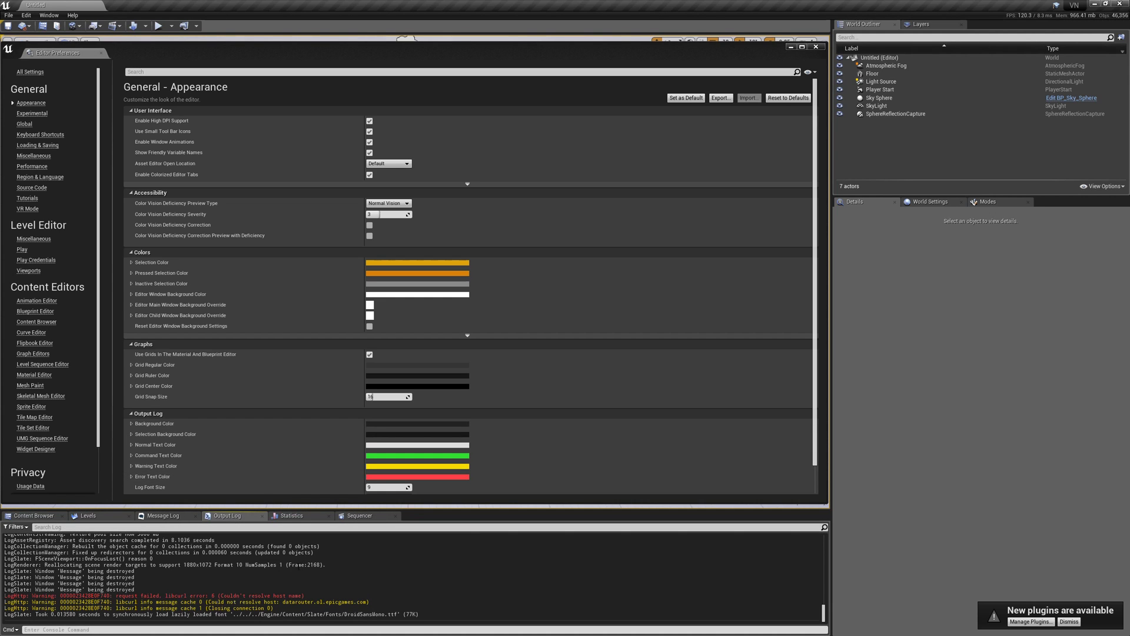
# Set the Log Font Size to 12 in Appearance preferences.
pyautogui.scroll(2, 270, 572)
pyautogui.scroll(-2, 271, 572)
pyautogui.scroll(-1, 317, 372)
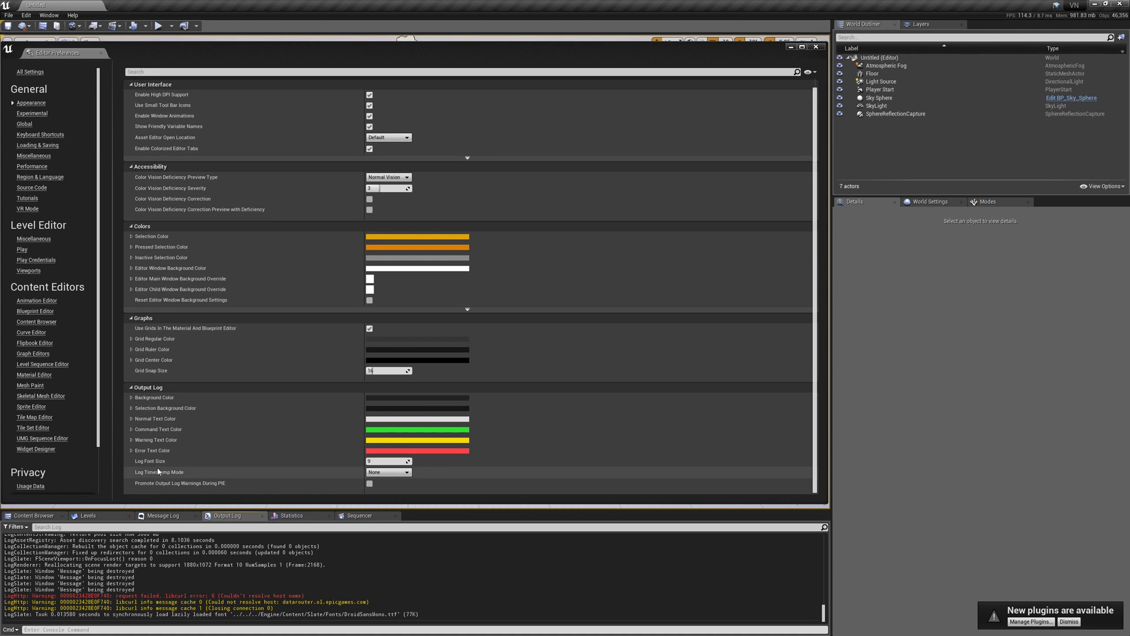
pyautogui.click(395, 461)
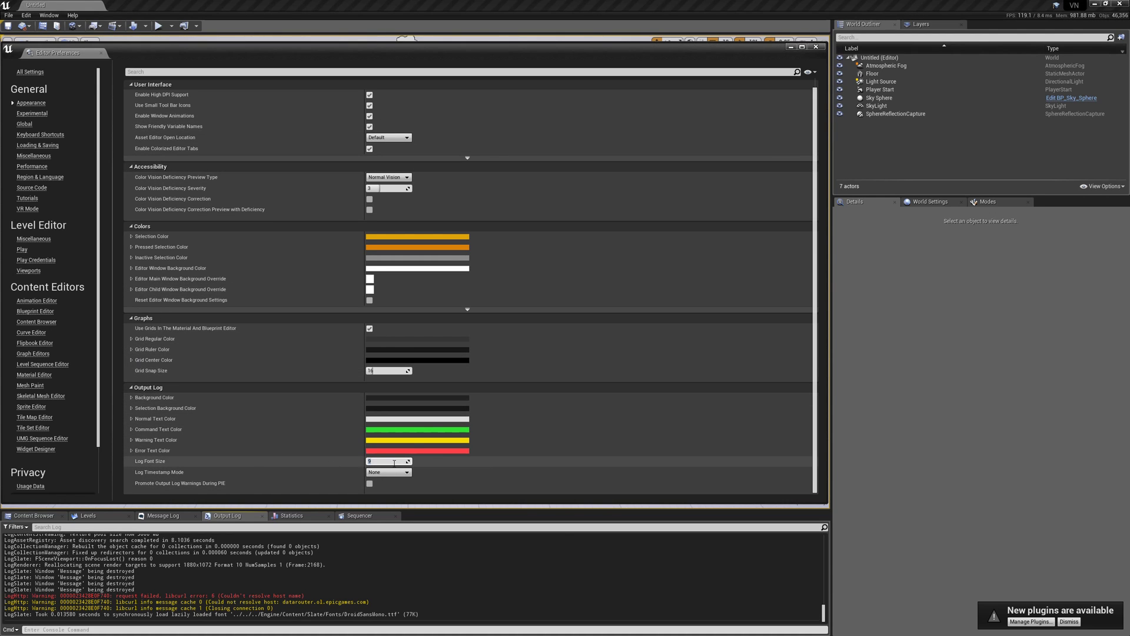
pyautogui.write('12')
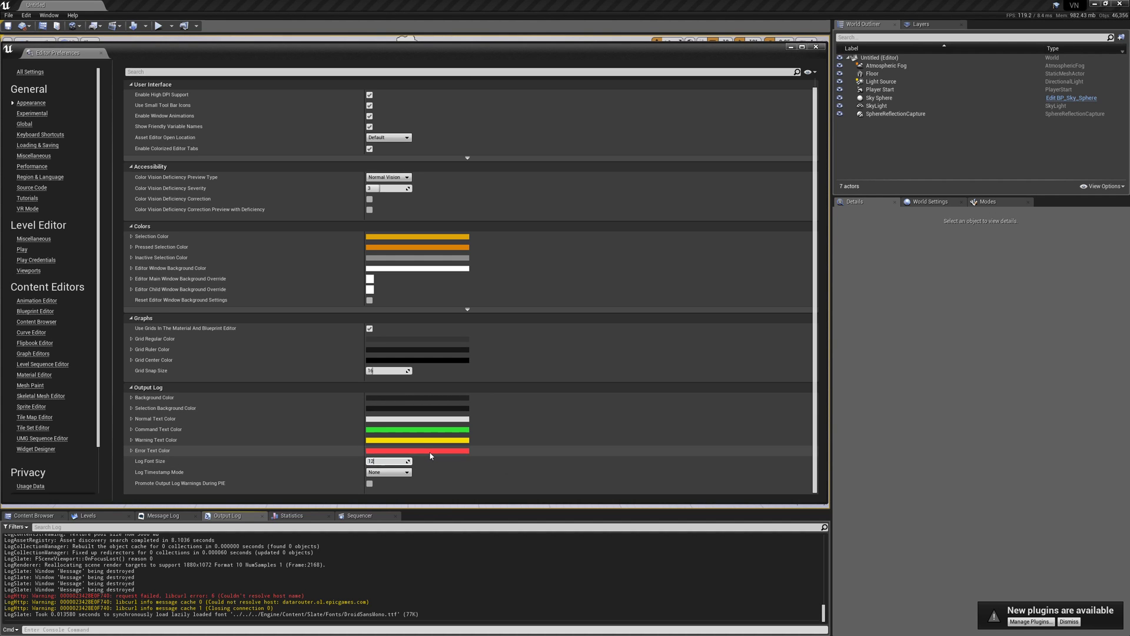
# Save Appearance as default, making the config file writable, and close Editor Preferences.
pyautogui.click(685, 98)
pyautogui.click(599, 342)
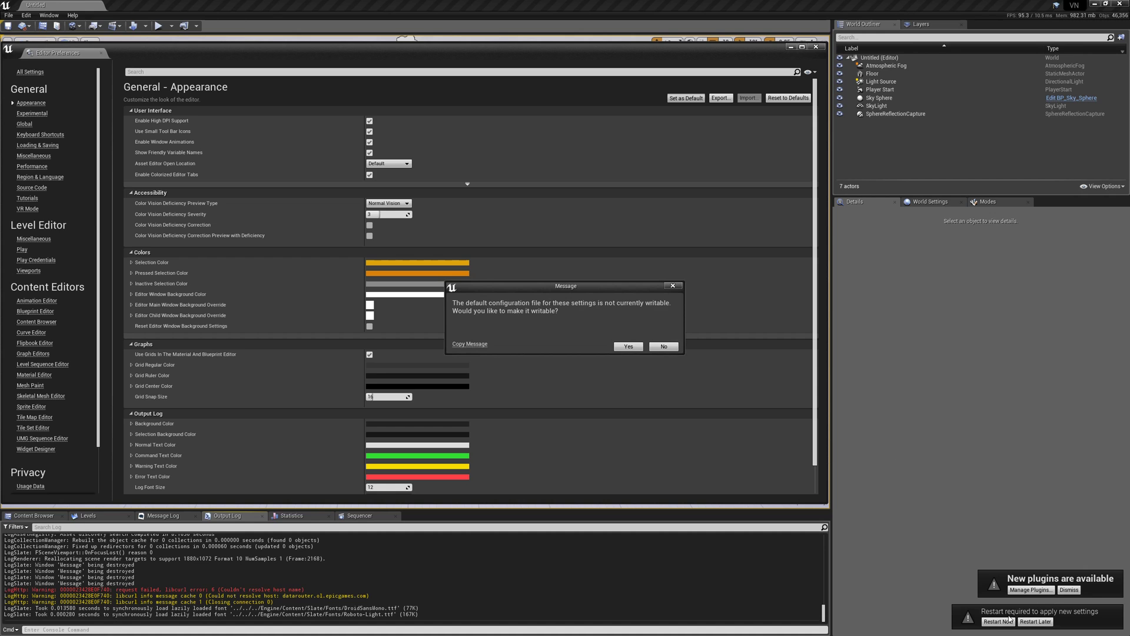
pyautogui.click(628, 346)
pyautogui.click(679, 352)
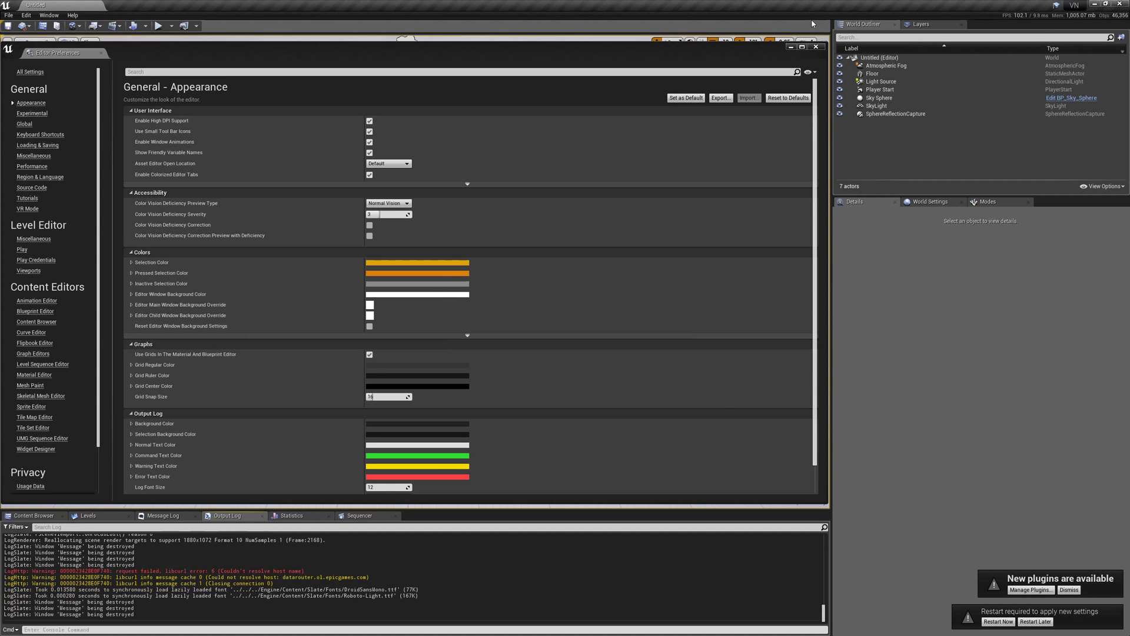
pyautogui.click(816, 46)
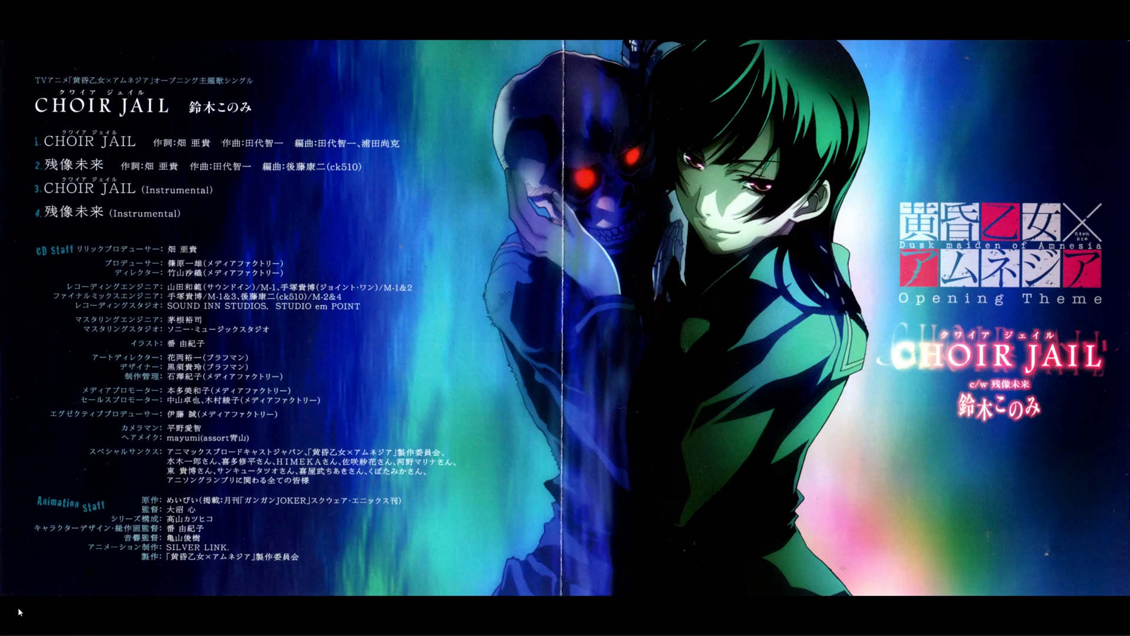
# Copy the DlgSystem-4.20 folder from the Unreal Projects folder.
pyautogui.click(57, 628)
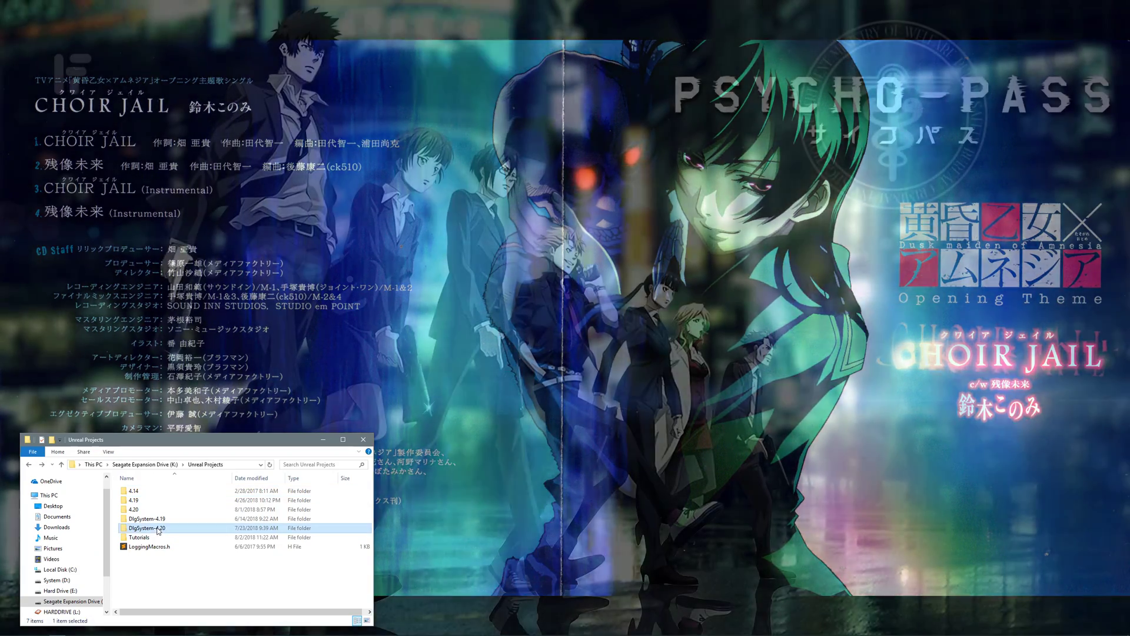
pyautogui.rightClick(157, 528)
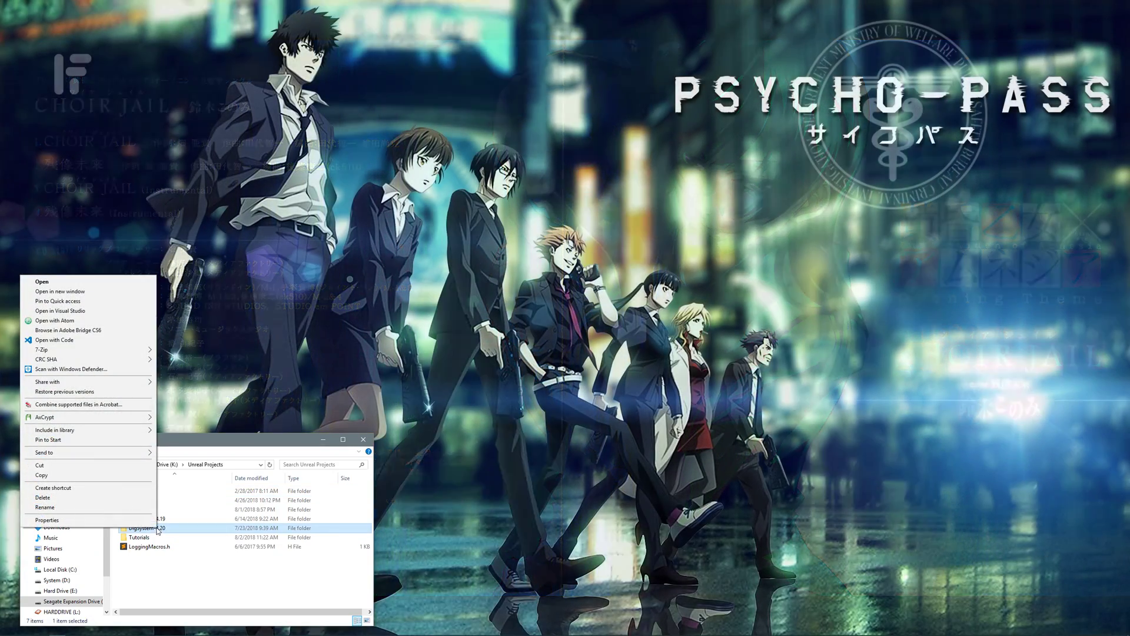
pyautogui.click(42, 475)
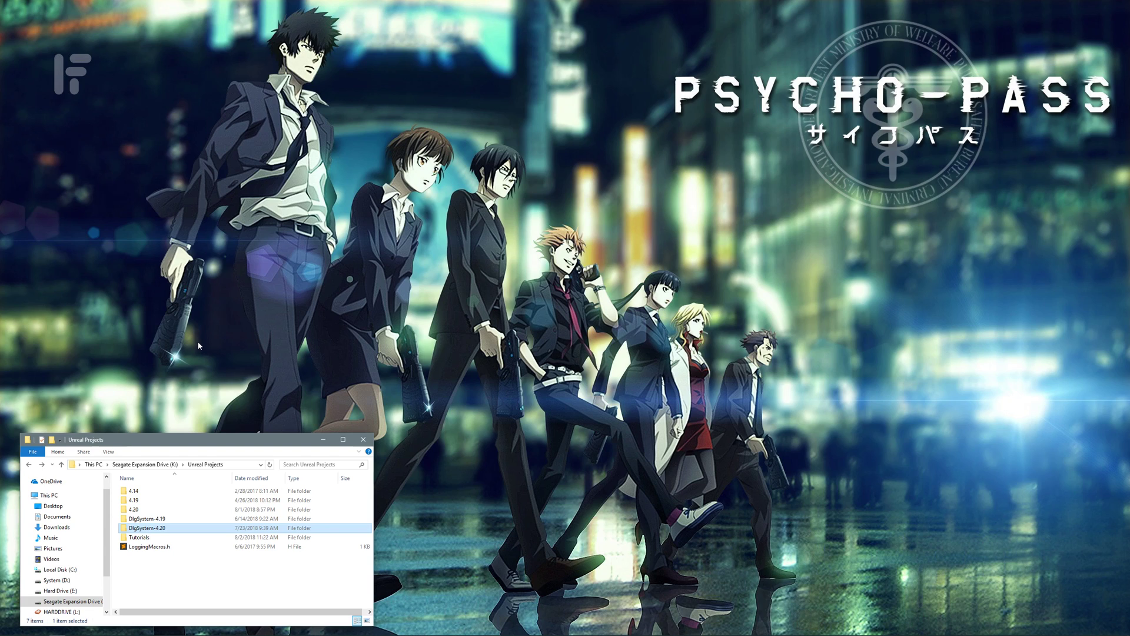
# Recopy DlgSystem-4.20 and try a Plugin folder in VN_Test, declining the merge with Plugins.
pyautogui.rightClick(159, 532)
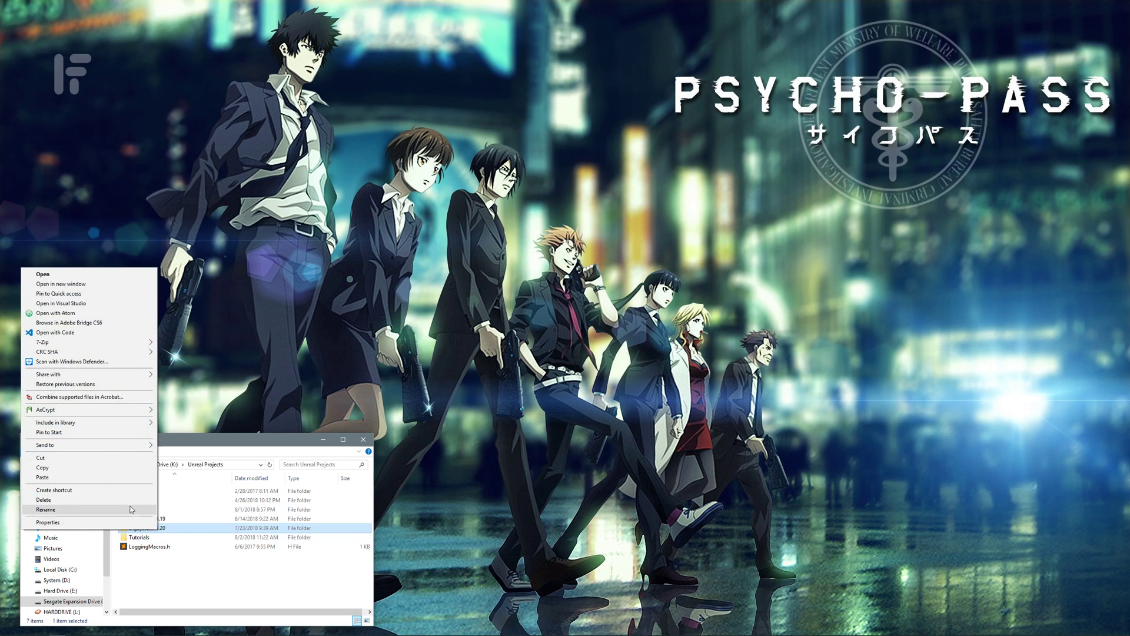
pyautogui.click(111, 471)
pyautogui.doubleClick(133, 538)
pyautogui.doubleClick(139, 509)
pyautogui.rightClick(154, 570)
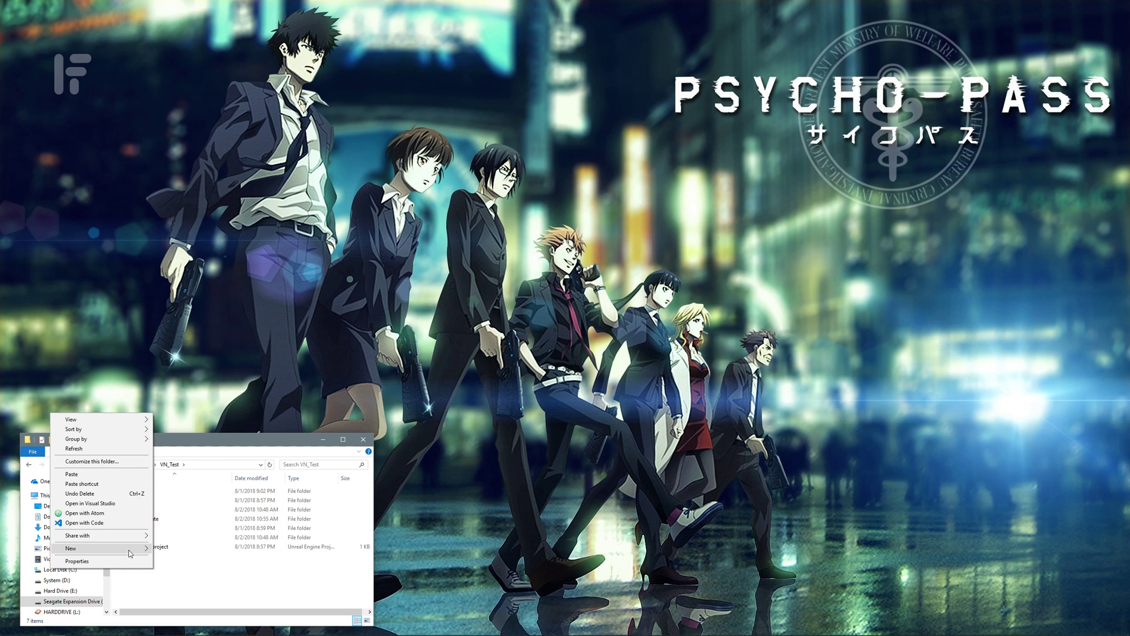
pyautogui.moveTo(130, 552)
pyautogui.click(187, 441)
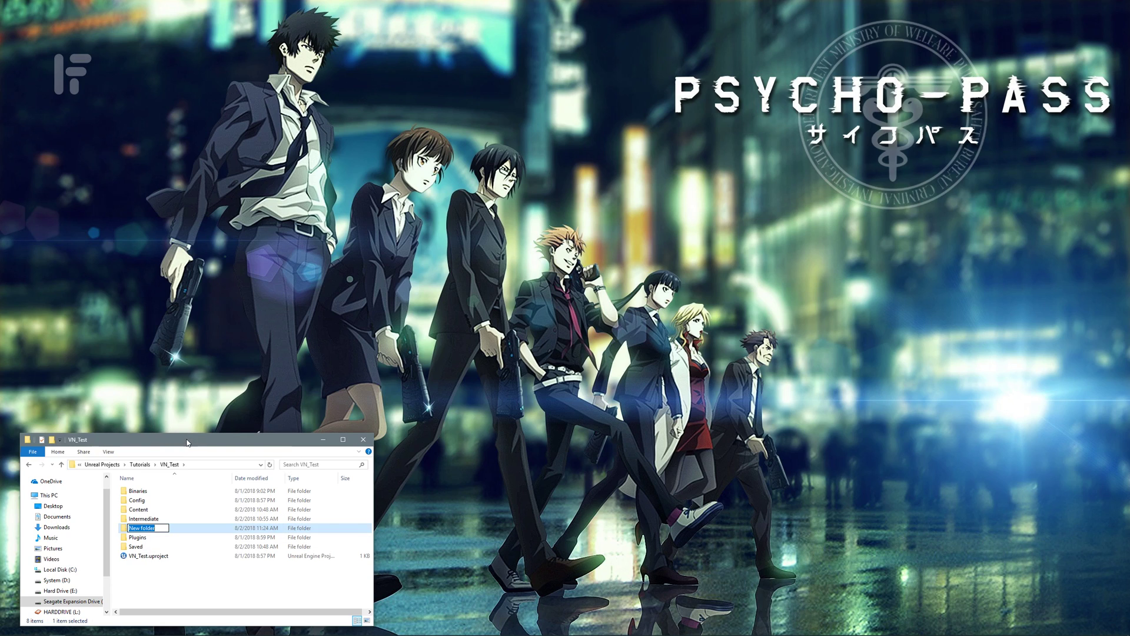
pyautogui.write('Plugin')
pyautogui.press('Return')
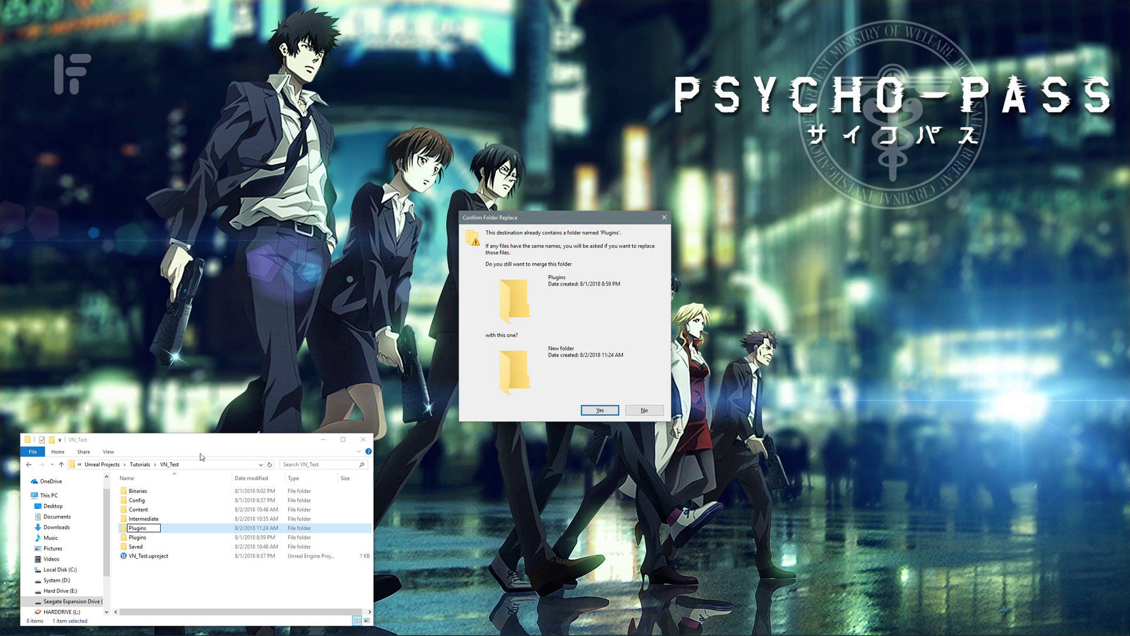
pyautogui.click(644, 409)
pyautogui.moveTo(527, 411); pyautogui.dragTo(496, 475)
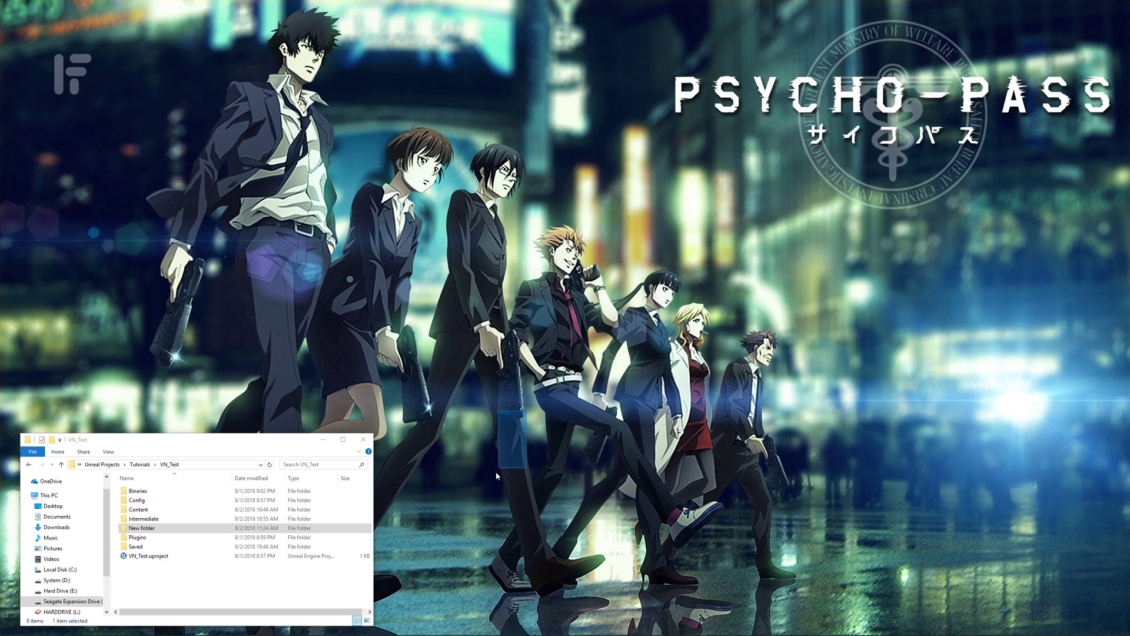
# Create a new folder named Plugins inside the Tutorials > VN project folder.
pyautogui.click(139, 464)
pyautogui.doubleClick(148, 502)
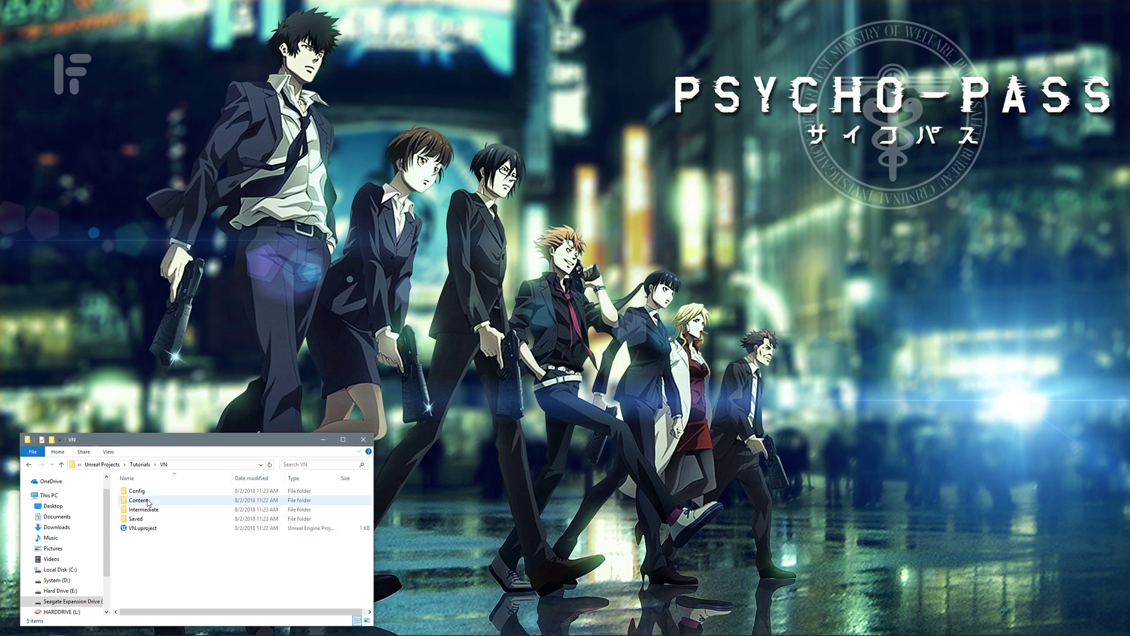
pyautogui.rightClick(175, 569)
pyautogui.moveTo(137, 550)
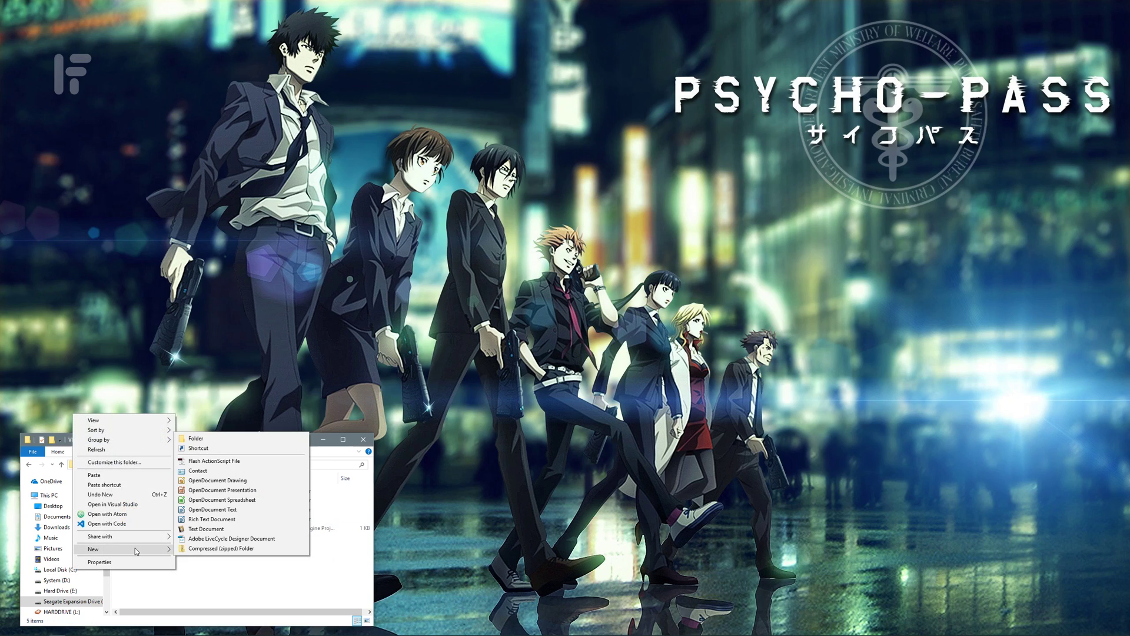
pyautogui.click(224, 441)
pyautogui.write('Plugins')
pyautogui.press('Return')
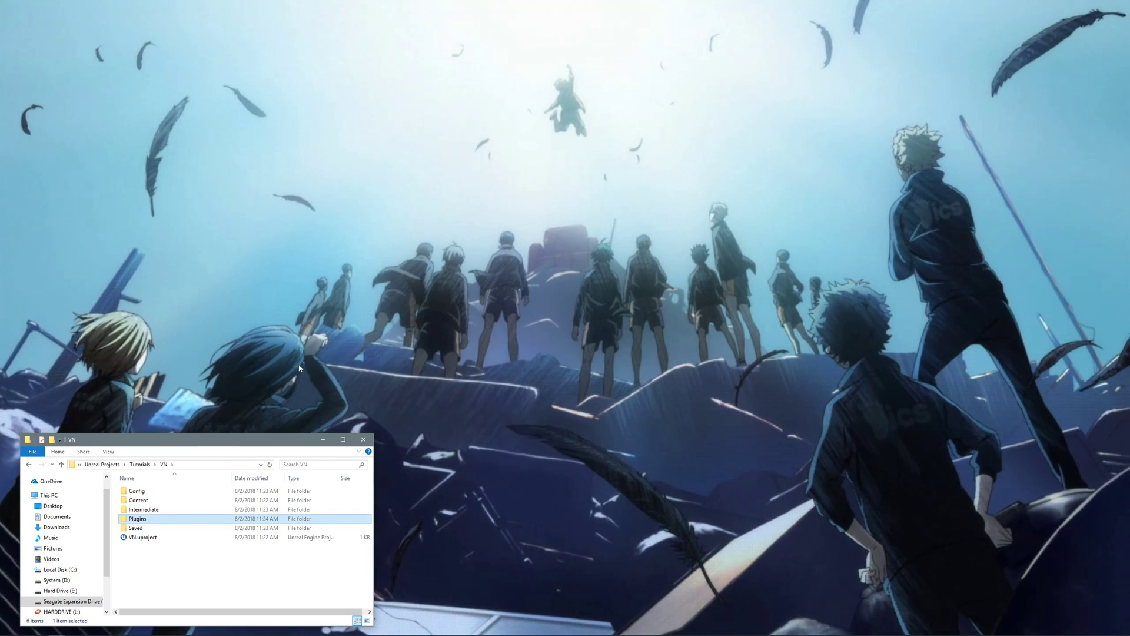
# Paste DlgSystem-4.20 into the new Plugins folder.
pyautogui.doubleClick(177, 518)
pyautogui.rightClick(182, 518)
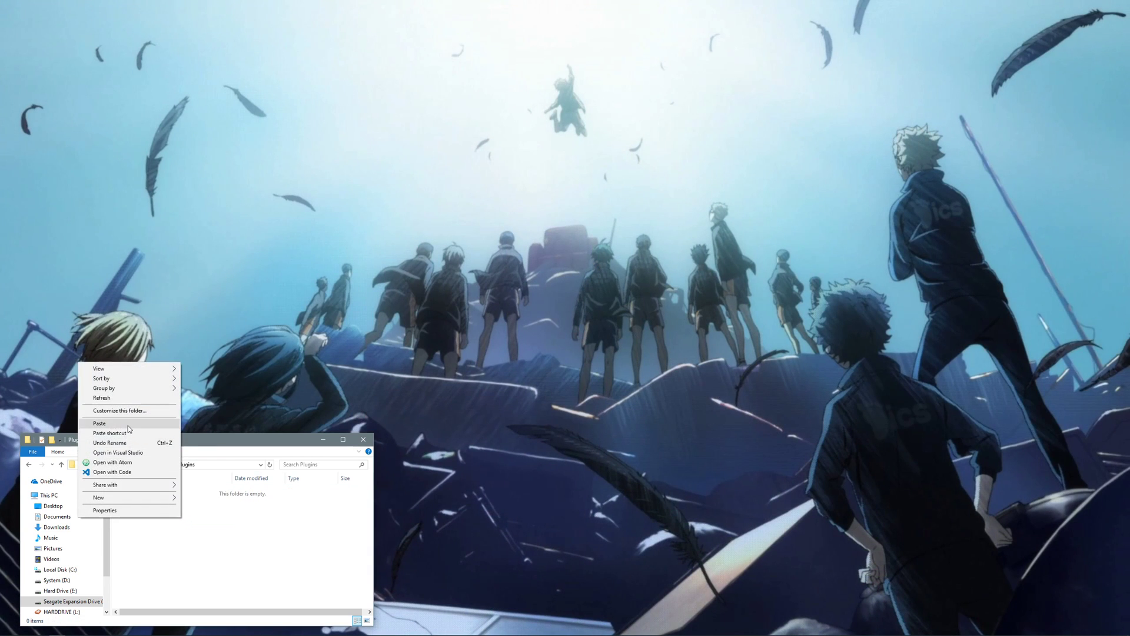
pyautogui.click(106, 423)
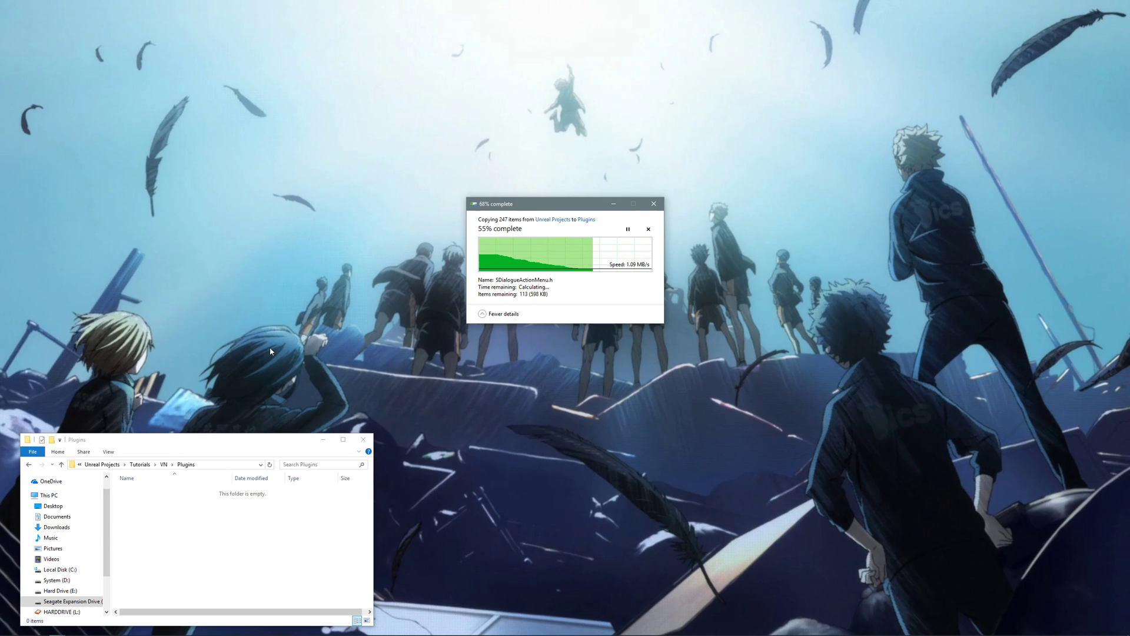
pyautogui.moveTo(269, 347); pyautogui.dragTo(243, 369)
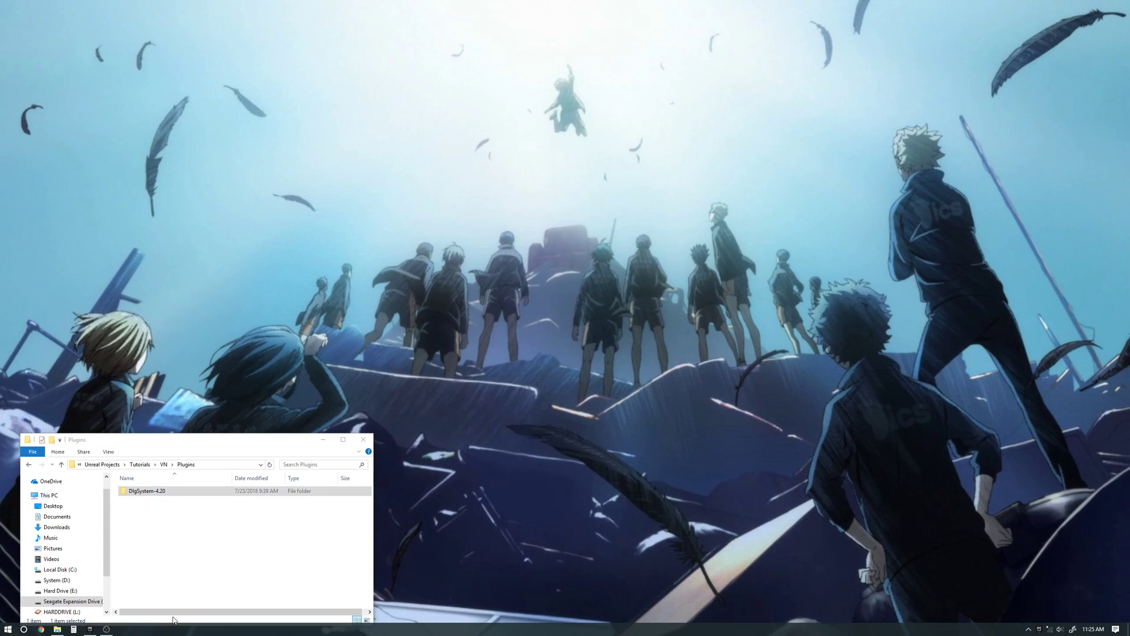
# Open VN from the launcher Library, accept the Missing VN Modules rebuild, and move the build window aside.
pyautogui.click(89, 629)
pyautogui.scroll(-2, 496, 438)
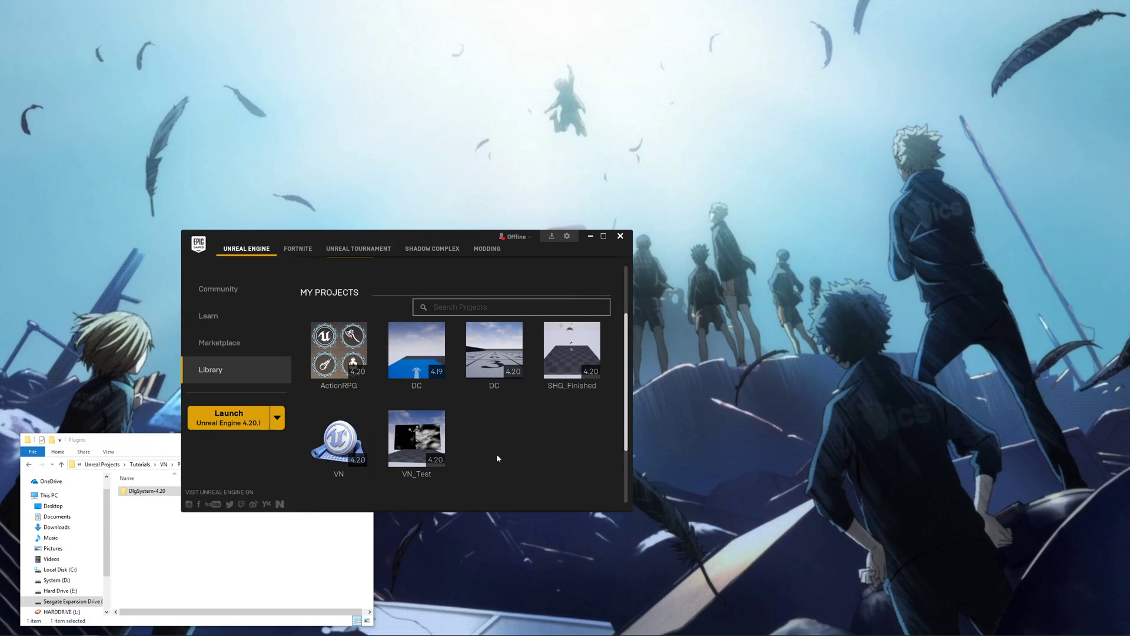
pyautogui.doubleClick(339, 441)
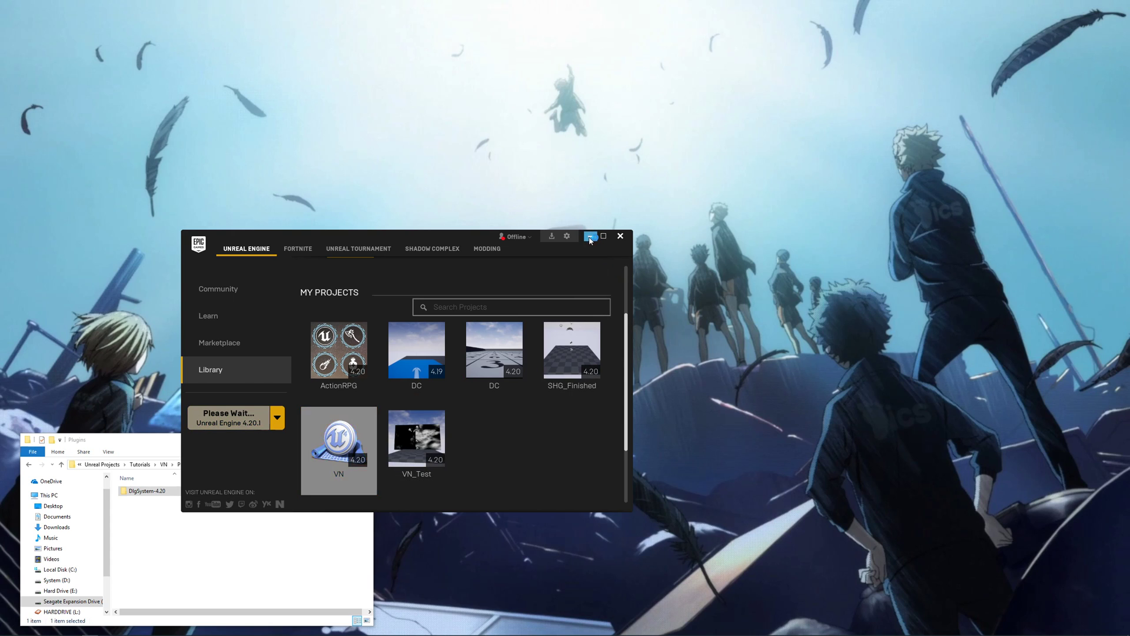
pyautogui.click(589, 235)
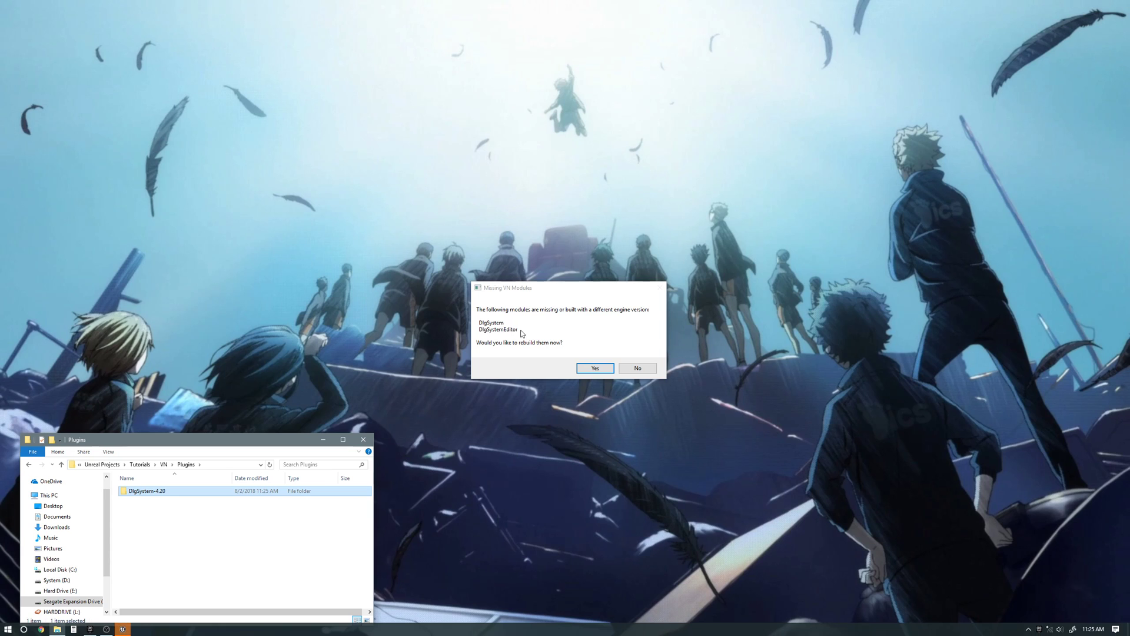
pyautogui.click(594, 368)
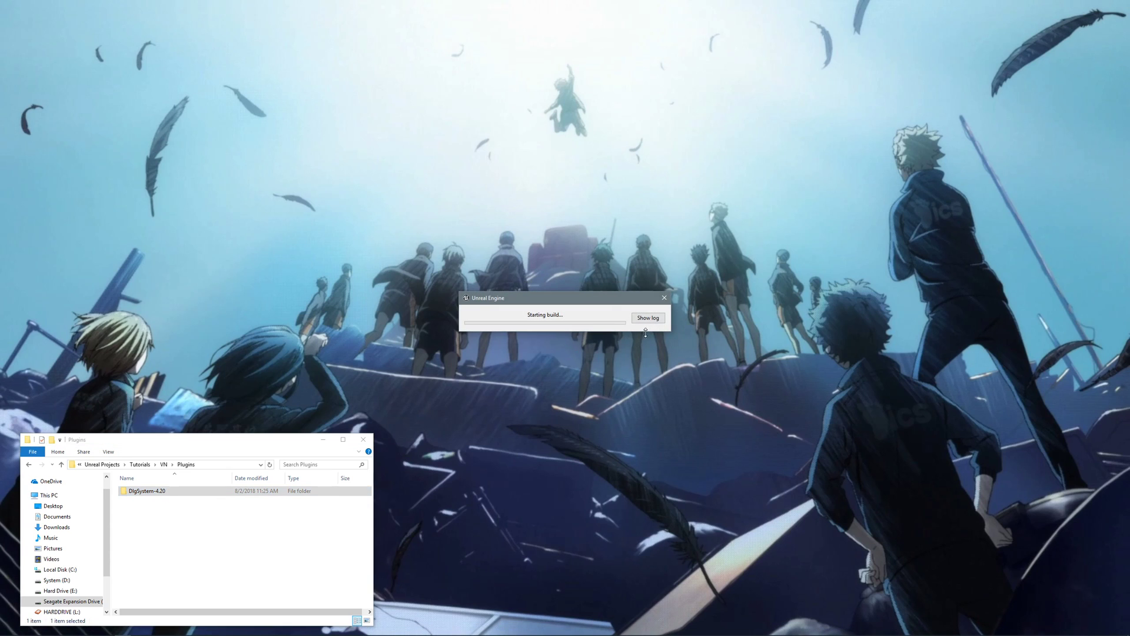
pyautogui.moveTo(579, 298); pyautogui.dragTo(176, 285)
pyautogui.moveTo(293, 203); pyautogui.dragTo(450, 336)
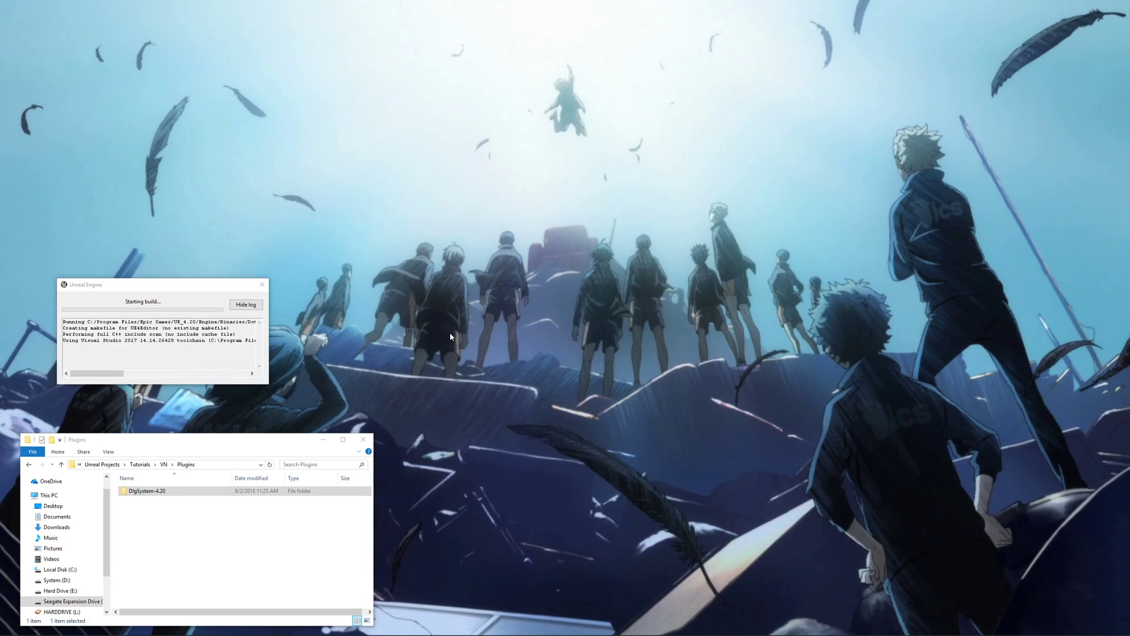